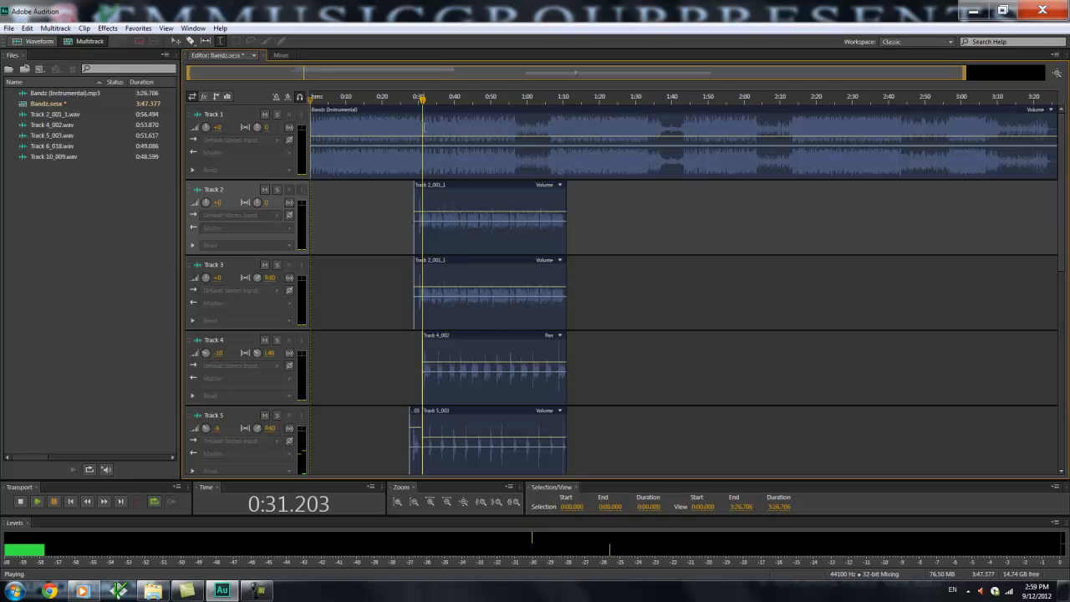
Stop playback and close all open files, saving the changes to all of them.
{"action": "left_click", "coordinate": [26, 503]}
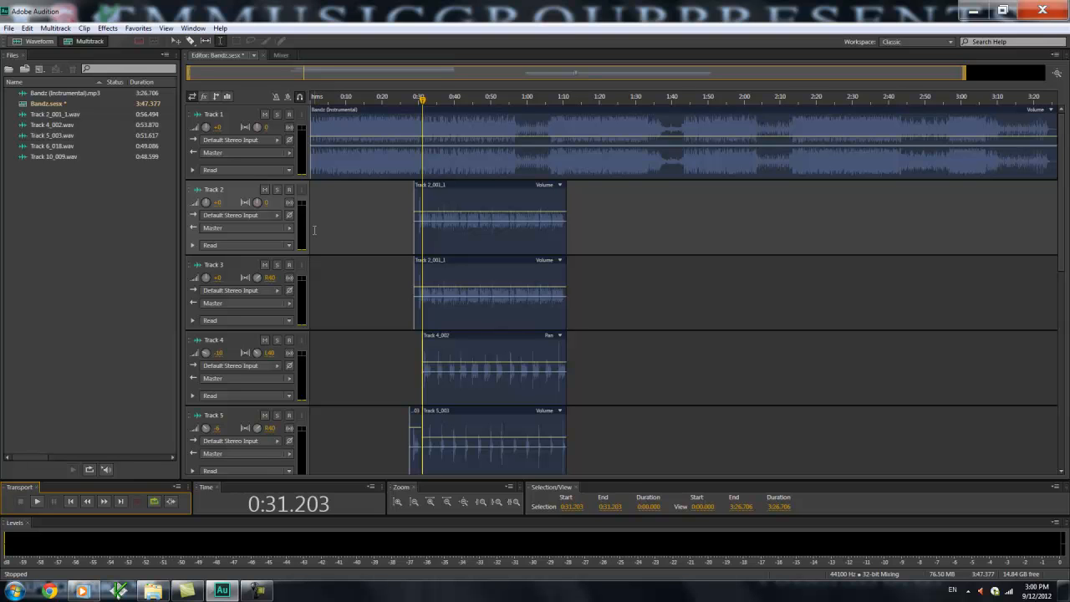
{"action": "key", "text": "Home"}
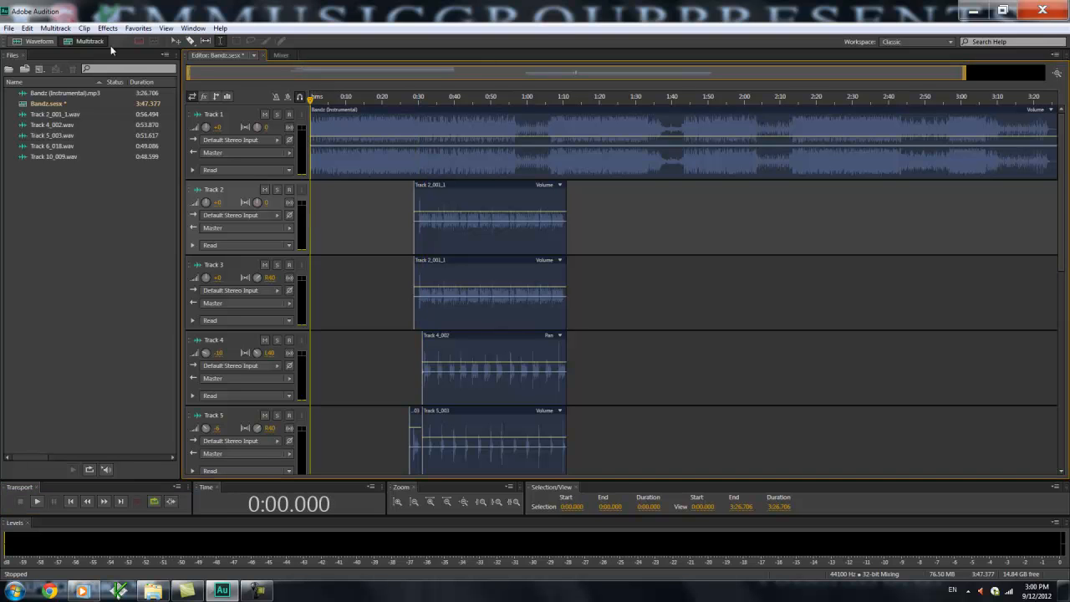
{"action": "left_click", "coordinate": [12, 28]}
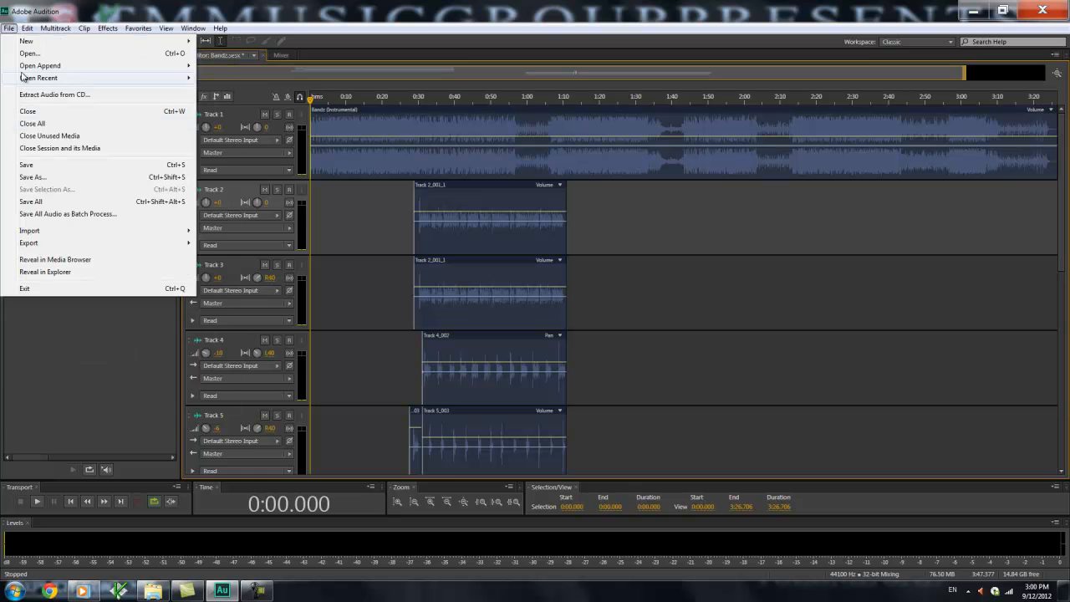
{"action": "left_click", "coordinate": [40, 124]}
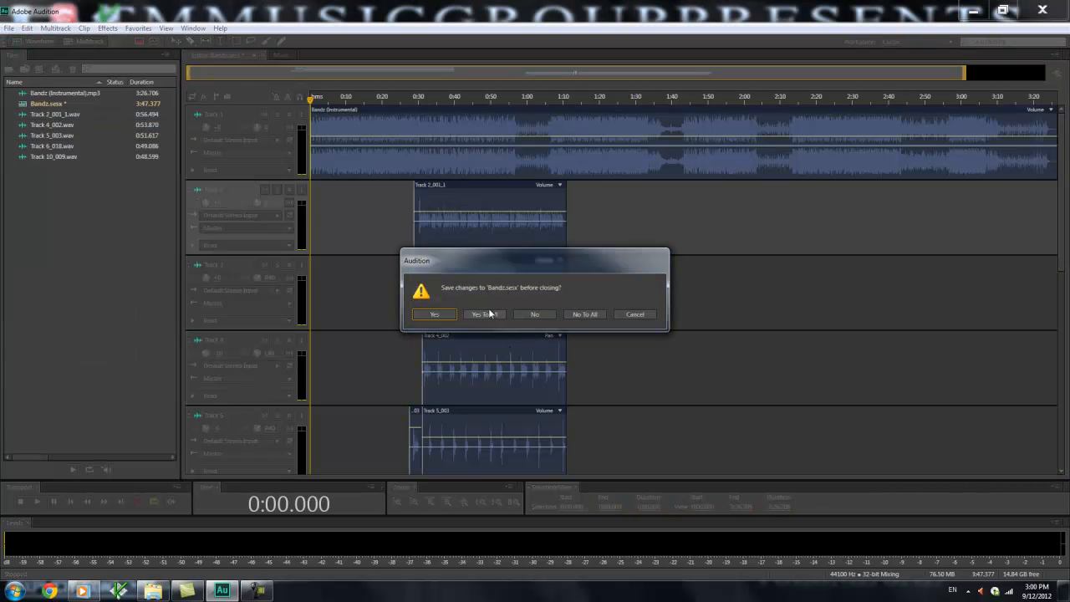
{"action": "left_click", "coordinate": [489, 314]}
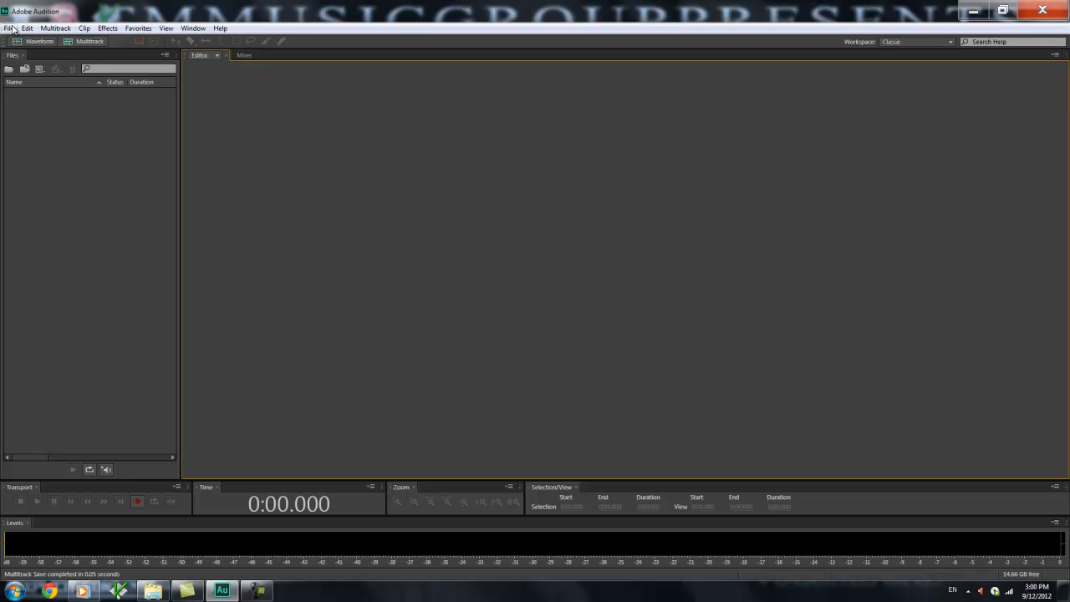
Create a new multitrack session named Untitled Session 4 at 44100 Hz, 32-bit float, with a stereo master.
{"action": "left_click", "coordinate": [92, 42]}
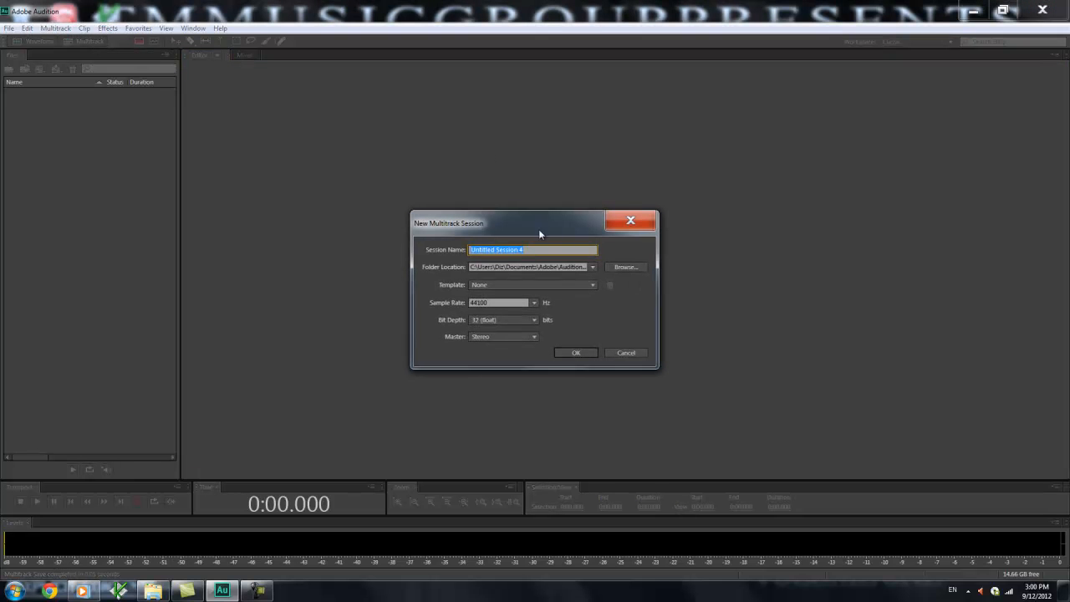
{"action": "left_click", "coordinate": [587, 353]}
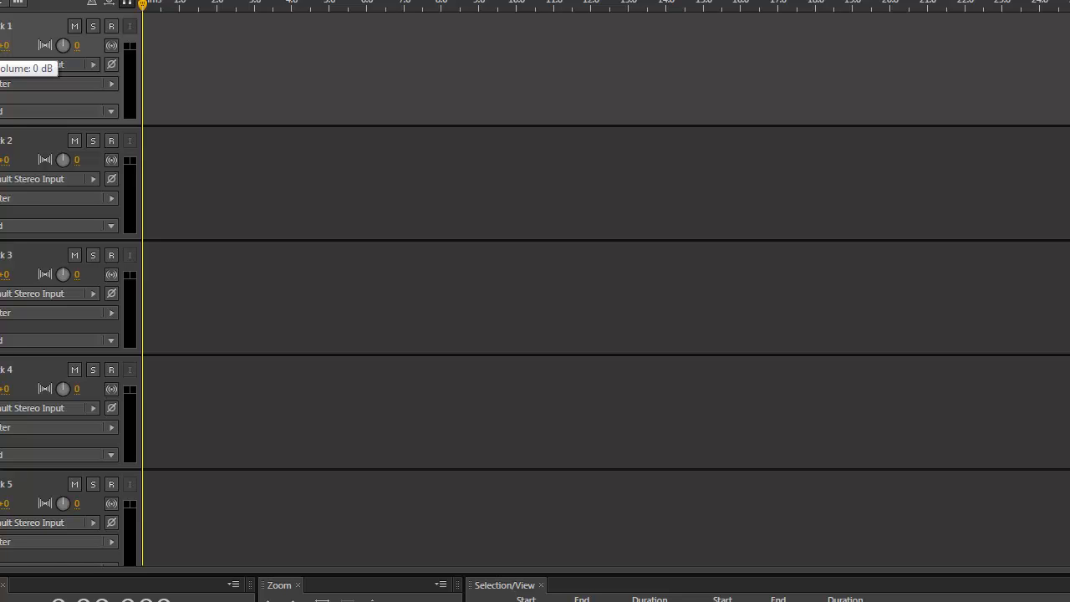
Set Track 1's input to the stereo source [01S] Line 1/2 (3- M-Audio FastTrack Pro) 1.
{"action": "mouse_move", "coordinate": [63, 51]}
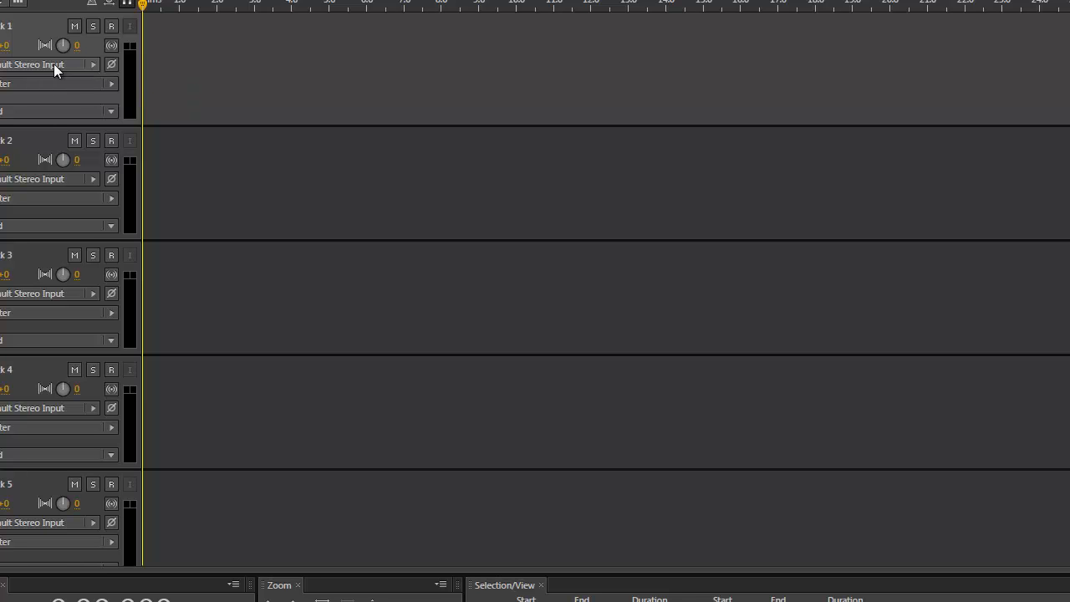
{"action": "left_click", "coordinate": [55, 70]}
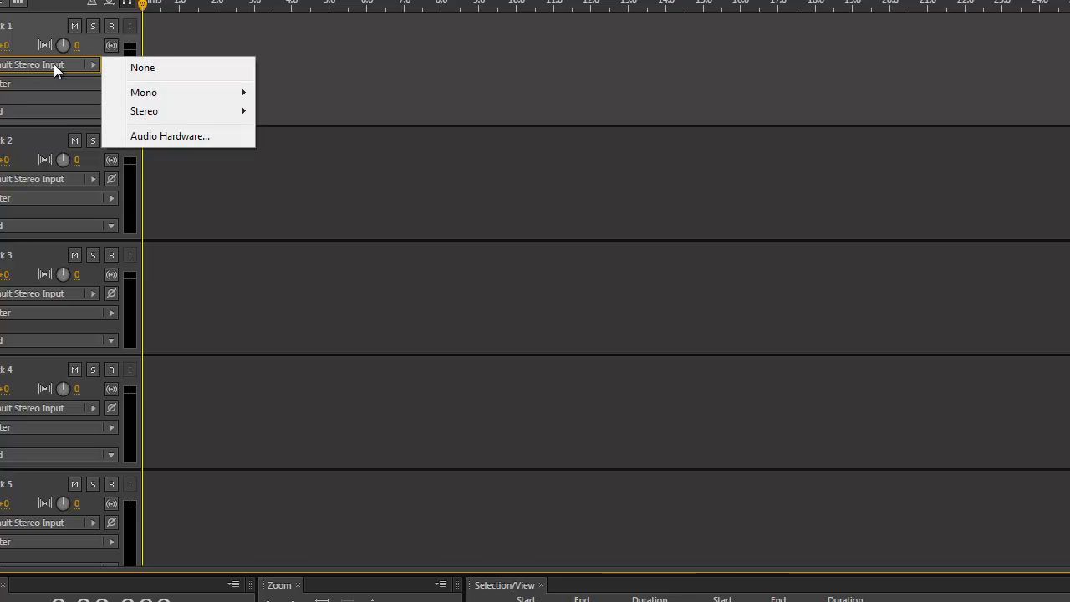
{"action": "mouse_move", "coordinate": [194, 88]}
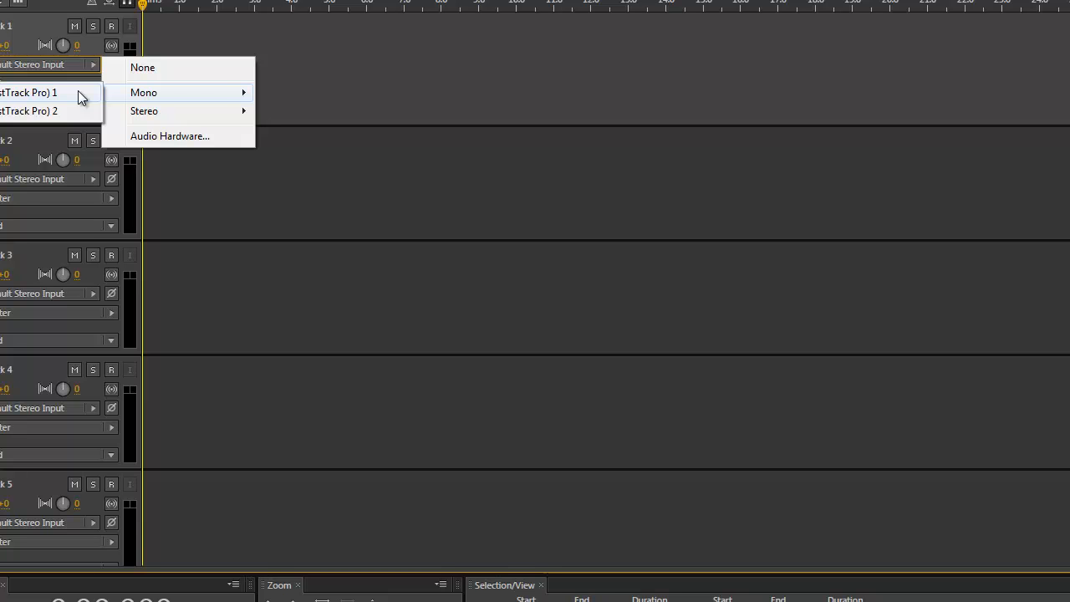
{"action": "mouse_move", "coordinate": [139, 113]}
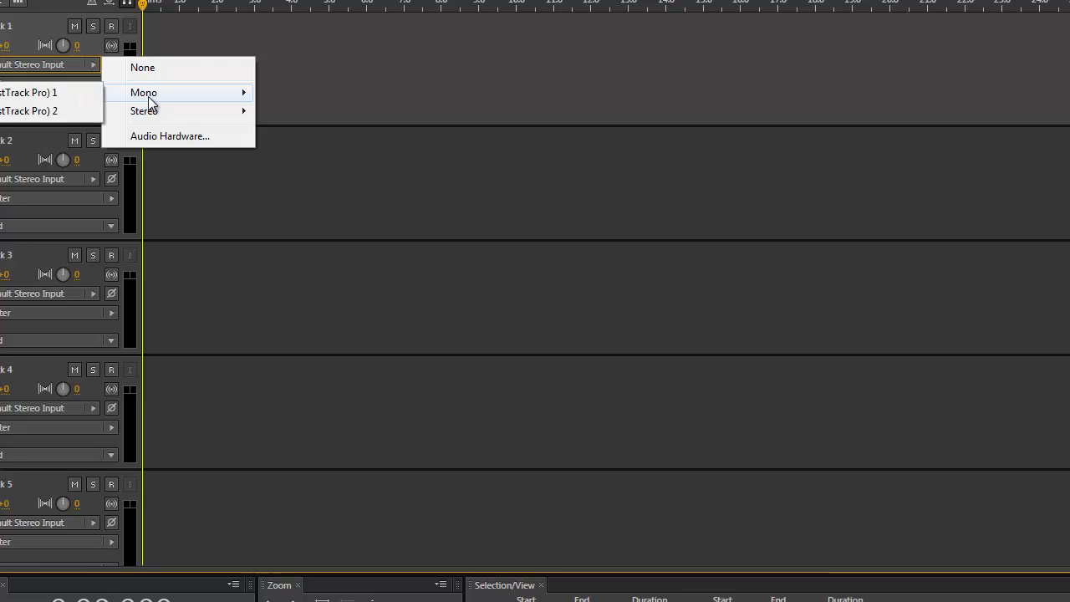
{"action": "mouse_move", "coordinate": [150, 116]}
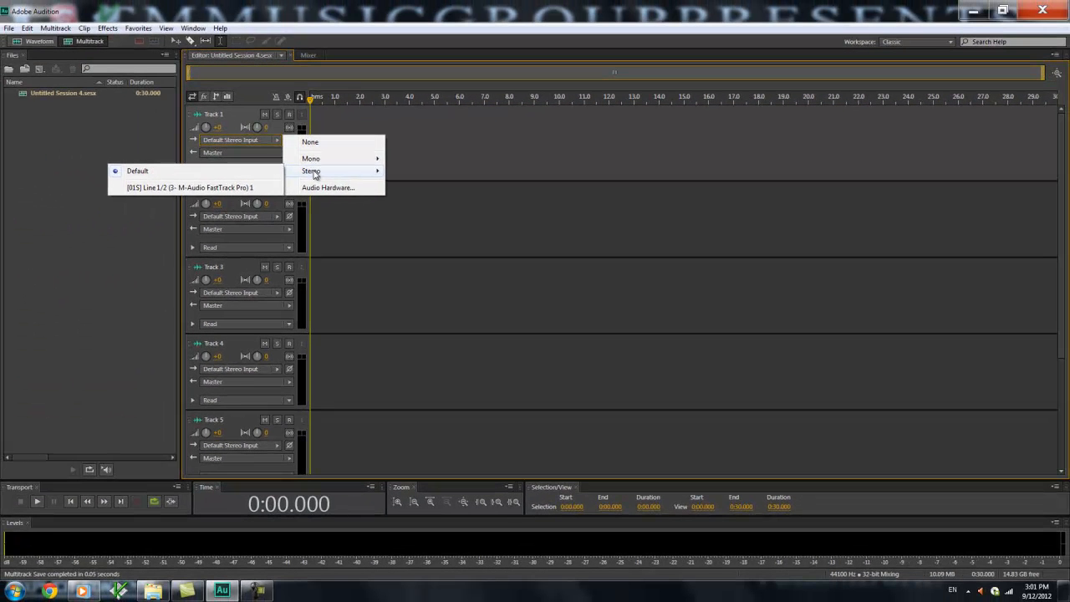
{"action": "left_click", "coordinate": [264, 189]}
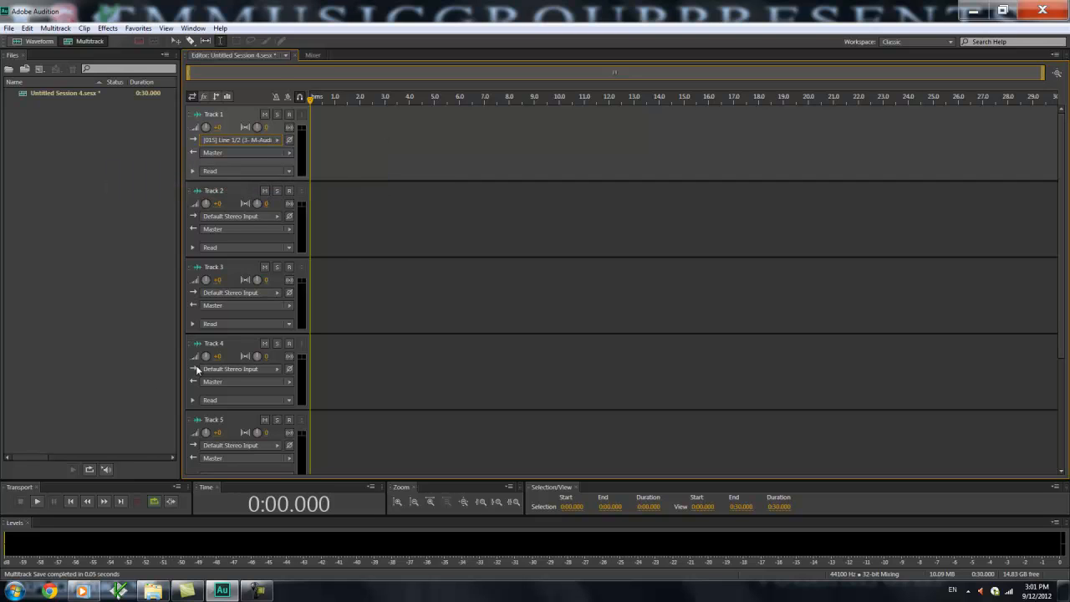
Arm Track 1 for recording and record a test clip about 2 seconds long.
{"action": "left_click", "coordinate": [288, 114]}
{"action": "left_click", "coordinate": [137, 501]}
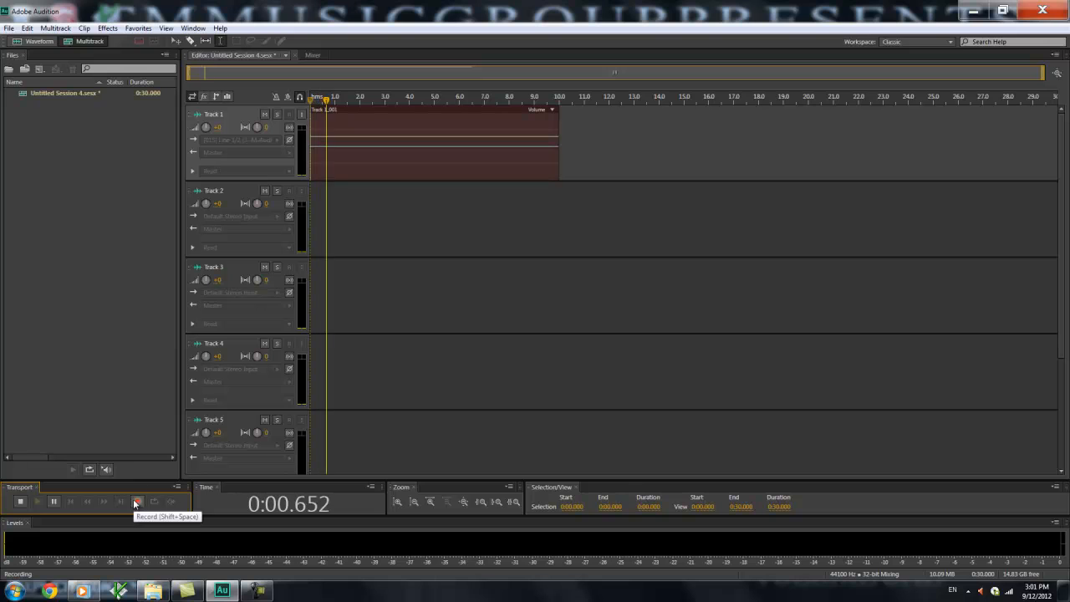
{"action": "left_click", "coordinate": [18, 501]}
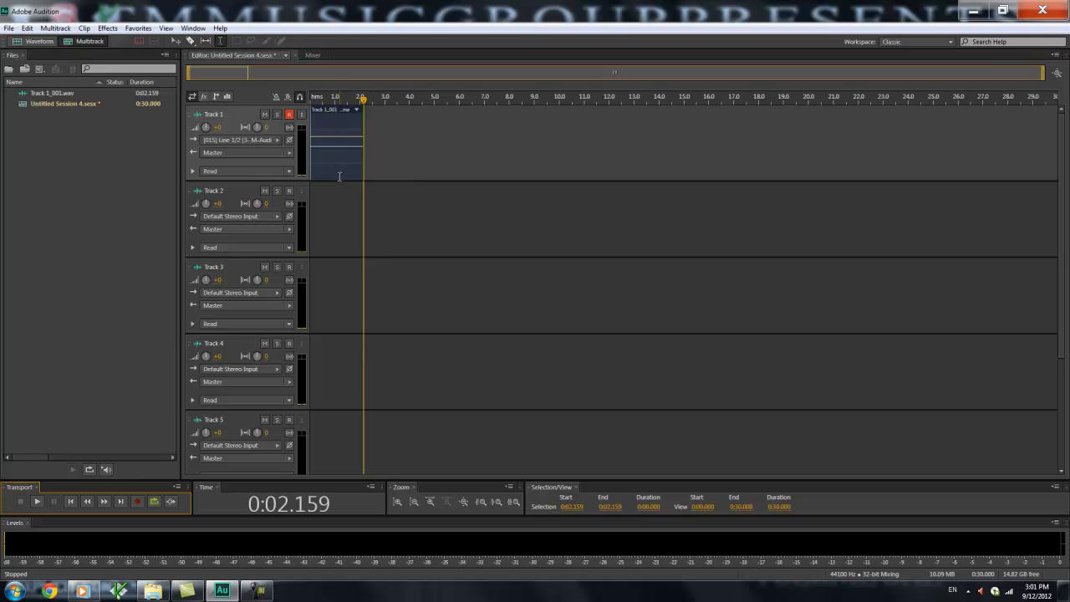
Delete the test clip from Track 1, return the playhead to the start and disarm the track.
{"action": "right_click", "coordinate": [336, 140]}
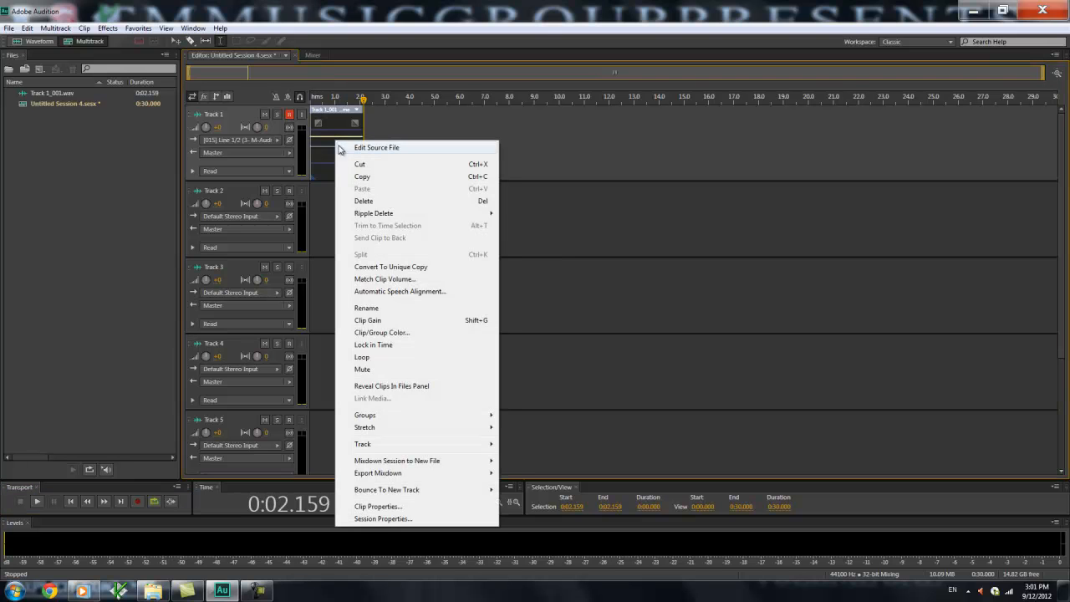
{"action": "left_click", "coordinate": [363, 201]}
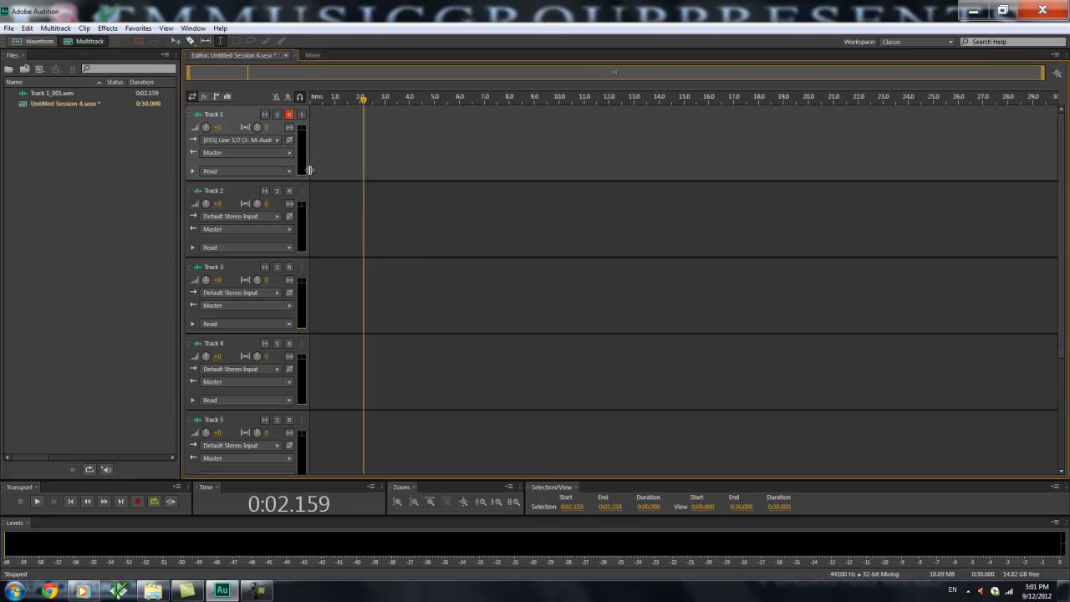
{"action": "key", "text": "Home"}
{"action": "left_click", "coordinate": [290, 114]}
Examine Track 1's mono input choices and the default input devices in the audio hardware preferences, leaving the settings unchanged.
{"action": "left_click", "coordinate": [277, 139]}
{"action": "mouse_move", "coordinate": [322, 162]}
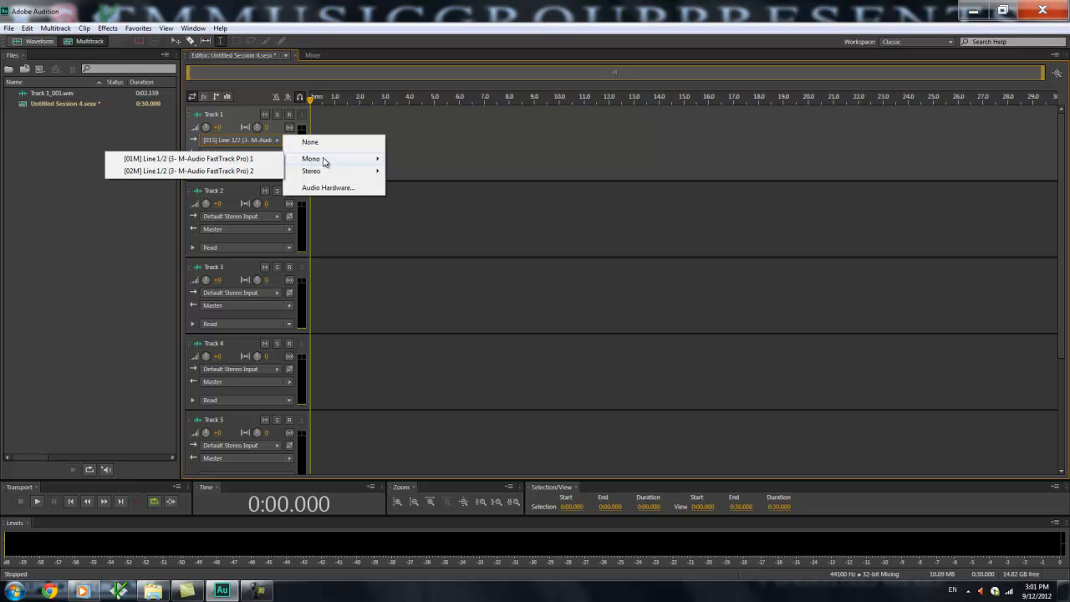
{"action": "left_click", "coordinate": [332, 188]}
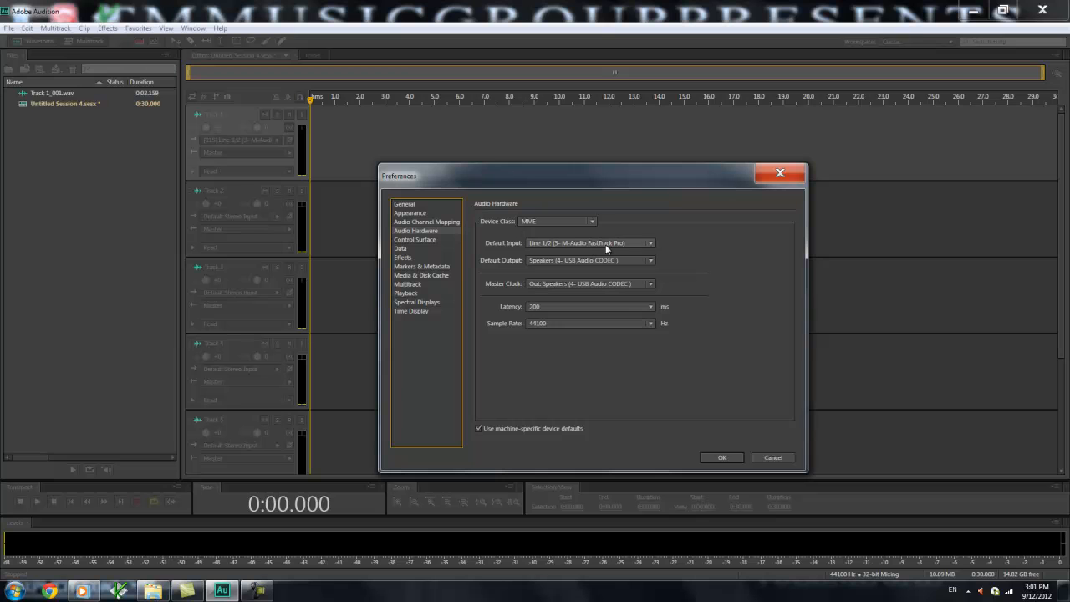
{"action": "left_click", "coordinate": [584, 242]}
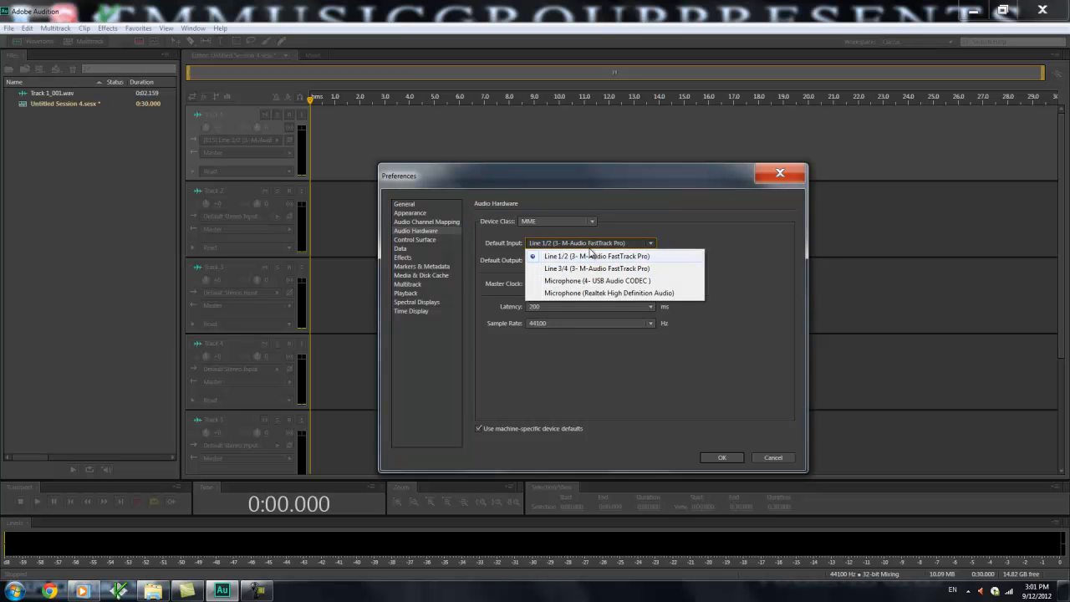
{"action": "left_click", "coordinate": [767, 455]}
{"action": "left_click", "coordinate": [767, 456]}
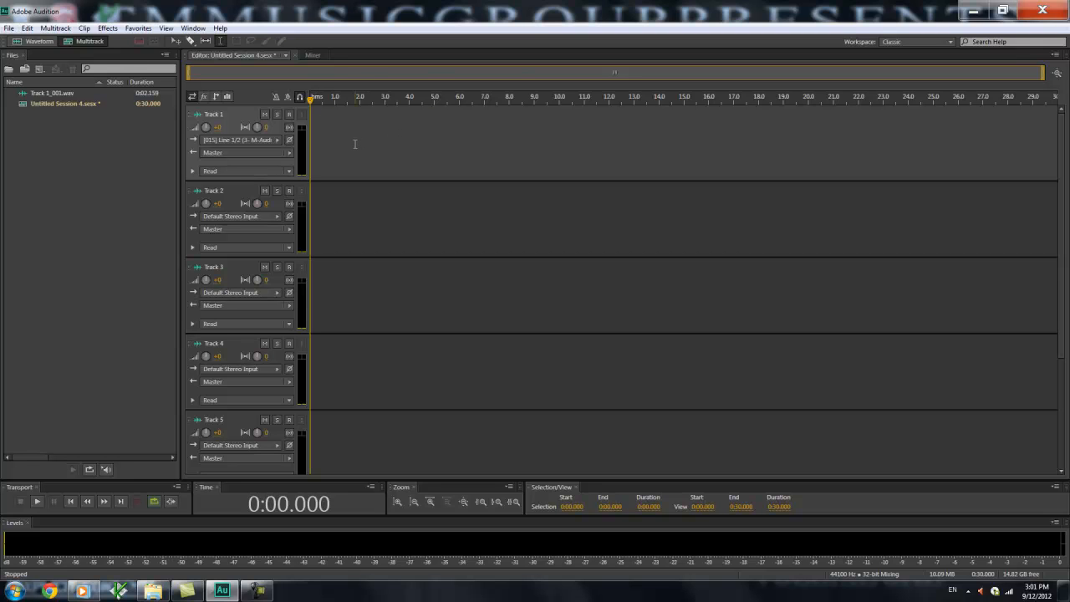
Open the audio file Freedom from the Teezy Beats folder.
{"action": "left_click", "coordinate": [10, 27]}
{"action": "left_click", "coordinate": [29, 54]}
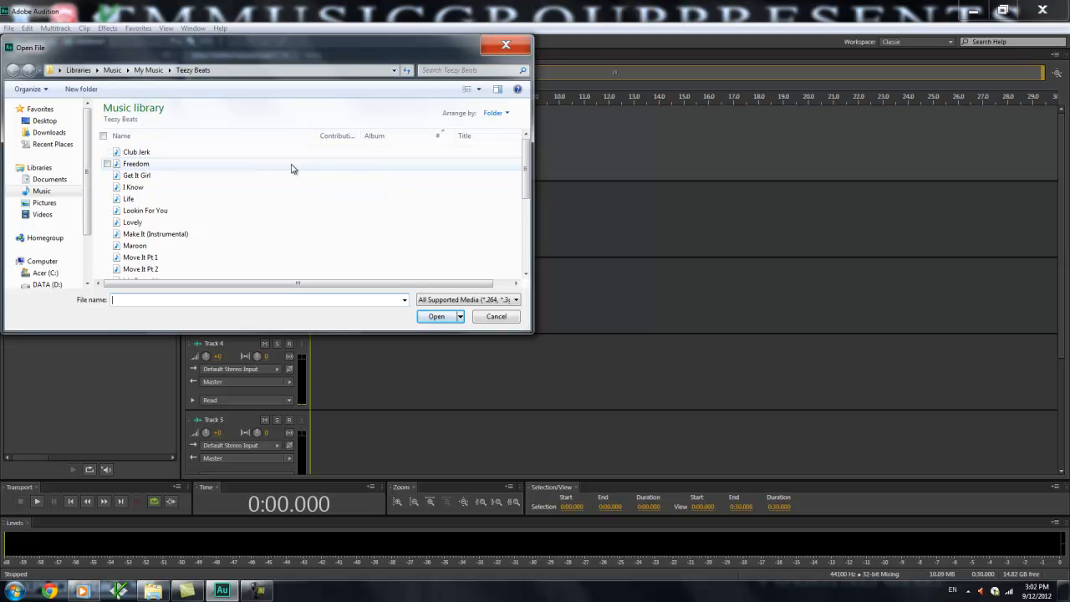
{"action": "double_click", "coordinate": [291, 166]}
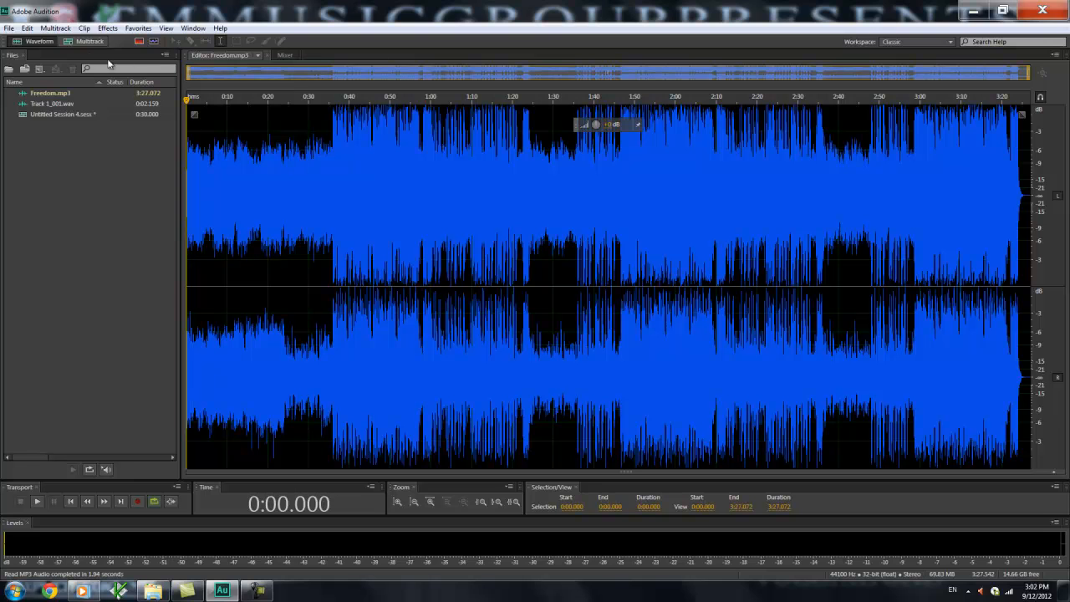
Return to the multitrack session and remove the test recording Track 1_001.wav from the project files.
{"action": "left_click", "coordinate": [89, 41]}
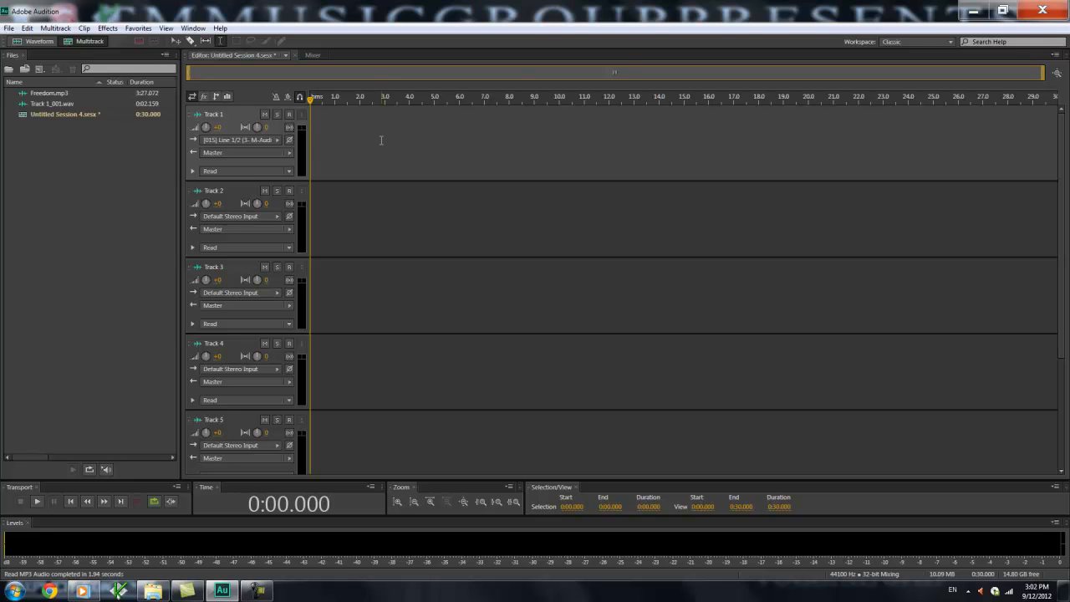
{"action": "left_click", "coordinate": [59, 102]}
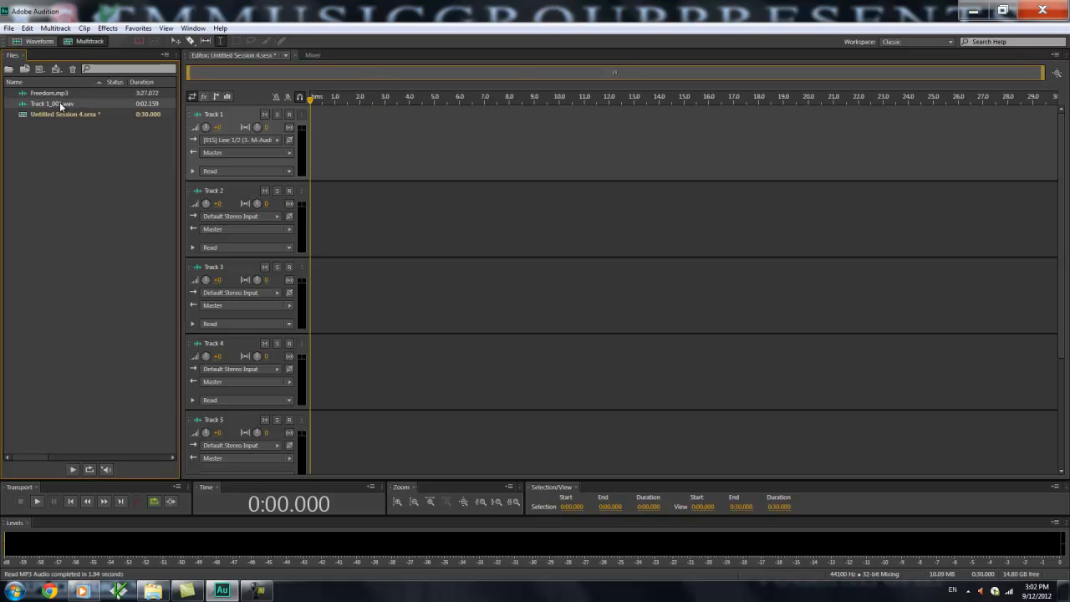
{"action": "left_click", "coordinate": [71, 69]}
Insert Freedom.mp3 into Untitled Session 4, and delete the inserted clip from Track 1.
{"action": "left_click", "coordinate": [64, 89]}
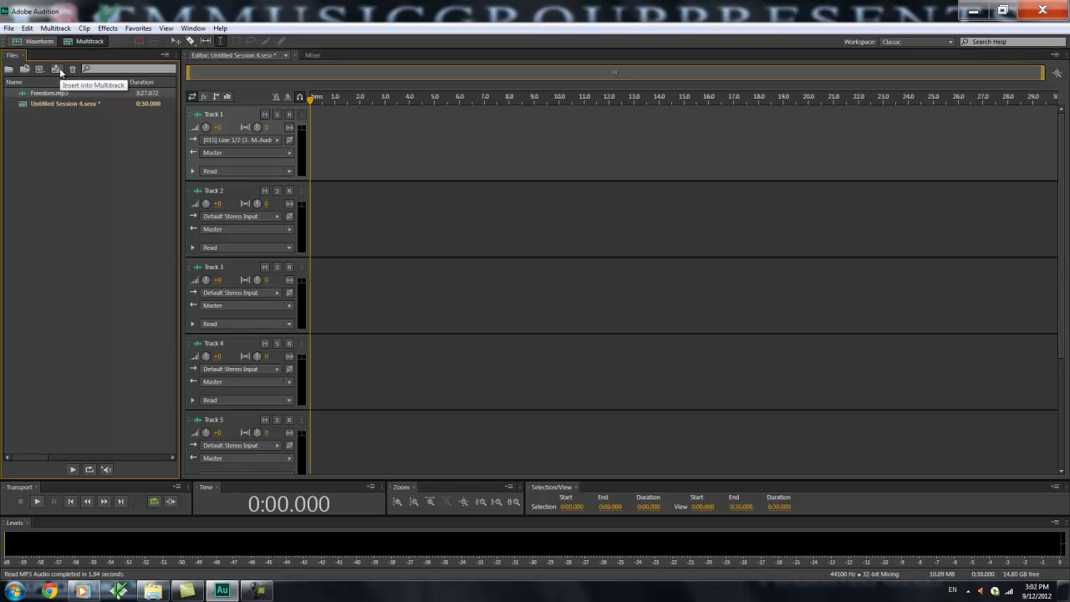
{"action": "left_click", "coordinate": [56, 70]}
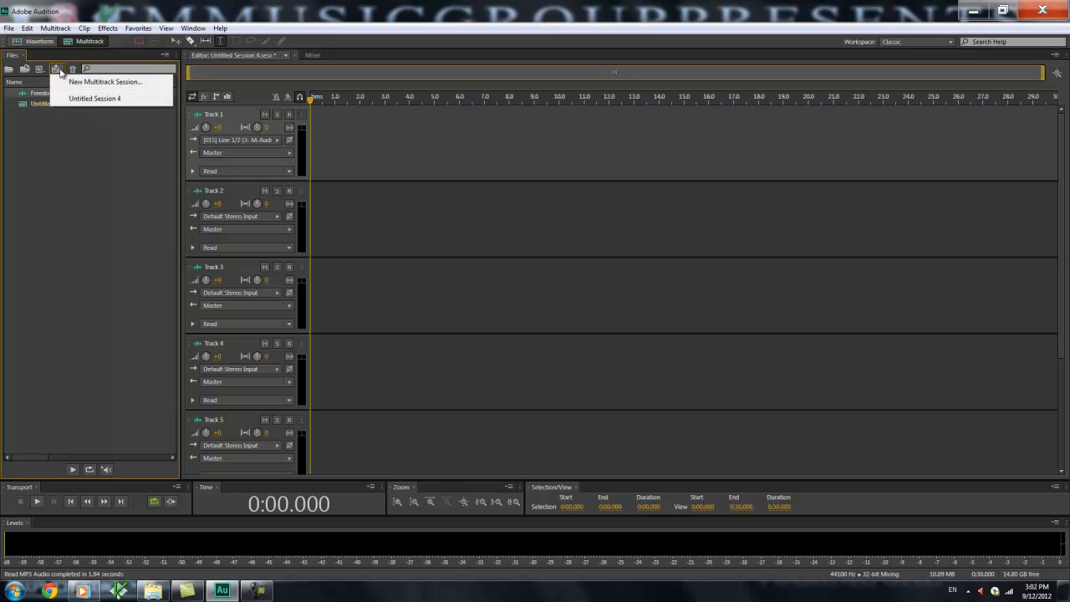
{"action": "left_click", "coordinate": [90, 100]}
{"action": "right_click", "coordinate": [436, 139]}
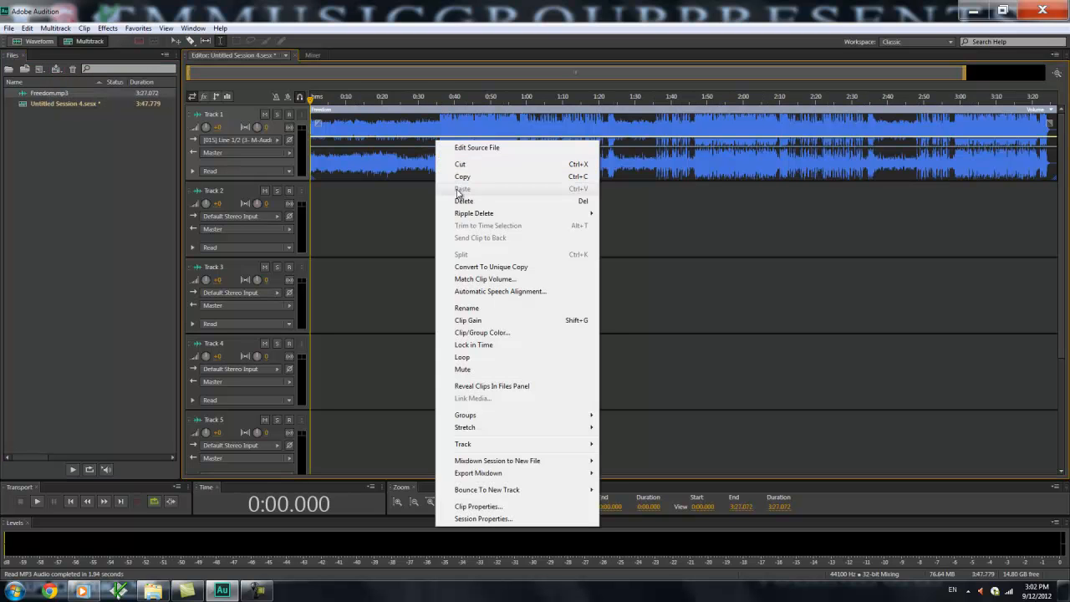
{"action": "left_click", "coordinate": [462, 201]}
Place Freedom.mp3 at the very start of Track 1 and try the clip's fade-in and fade-out handles.
{"action": "left_click_drag", "start_coordinate": [78, 91], "coordinate": [314, 122]}
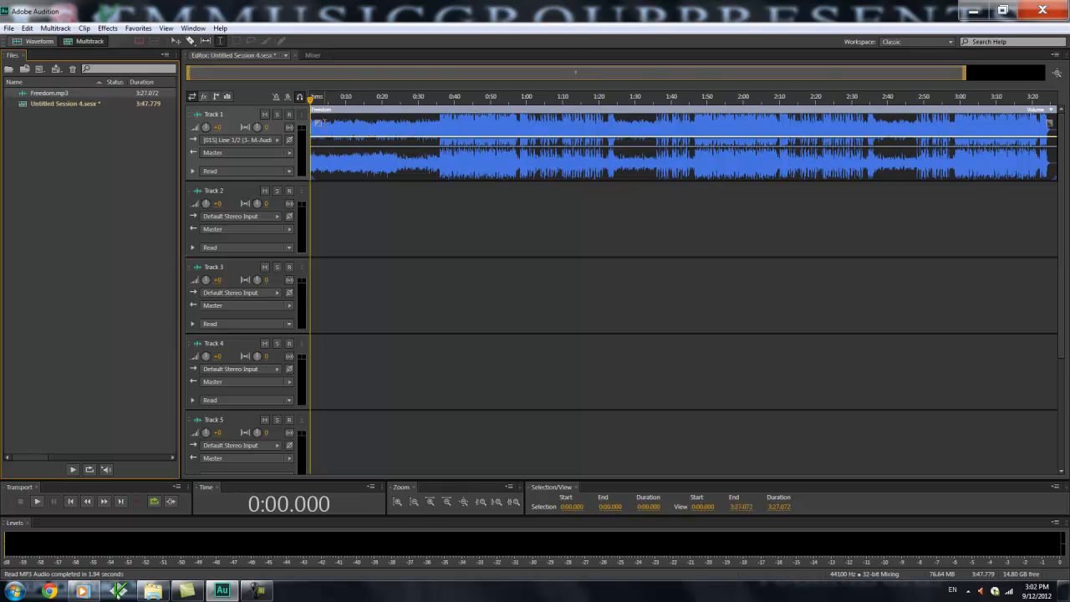
{"action": "mouse_move", "coordinate": [318, 123]}
{"action": "left_mouse_down"}
{"action": "mouse_move", "coordinate": [401, 123]}
{"action": "mouse_move", "coordinate": [311, 109]}
{"action": "left_mouse_up"}
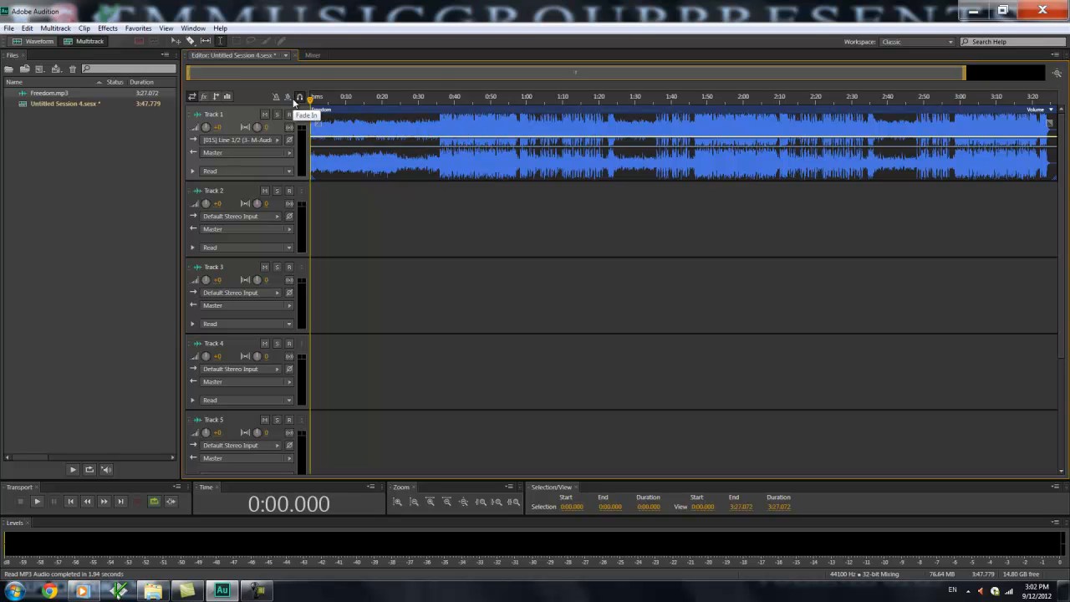
{"action": "mouse_move", "coordinate": [1050, 123]}
{"action": "left_mouse_down"}
{"action": "mouse_move", "coordinate": [997, 121]}
{"action": "mouse_move", "coordinate": [1033, 111]}
{"action": "mouse_move", "coordinate": [1055, 121]}
{"action": "left_mouse_up"}
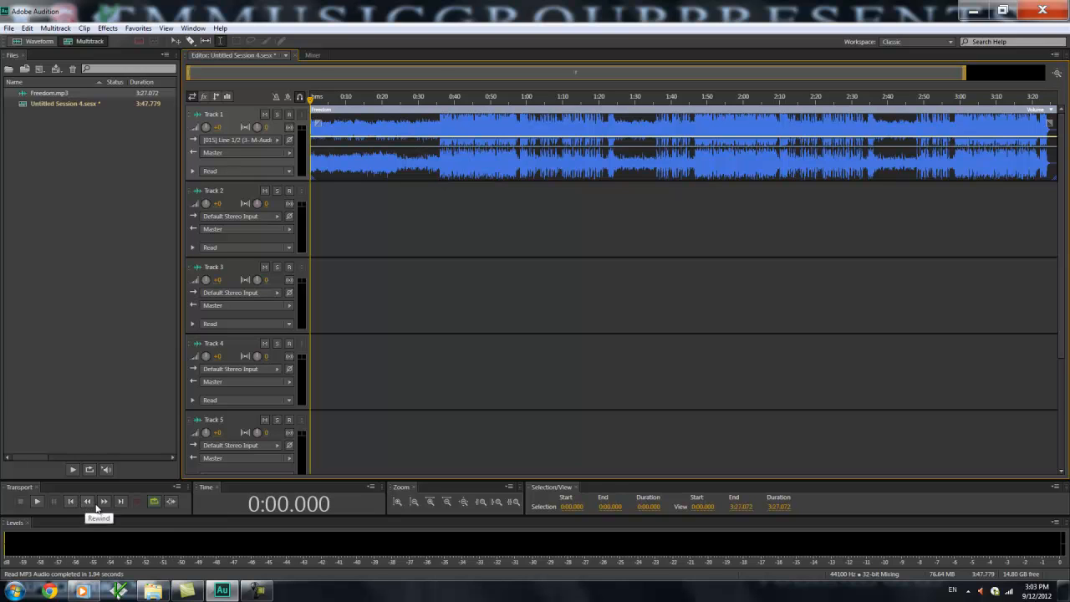
Select the Freedom clip's time range from about 0:14.5 to 0:23.5 and play part of the selection.
{"action": "left_click", "coordinate": [155, 502]}
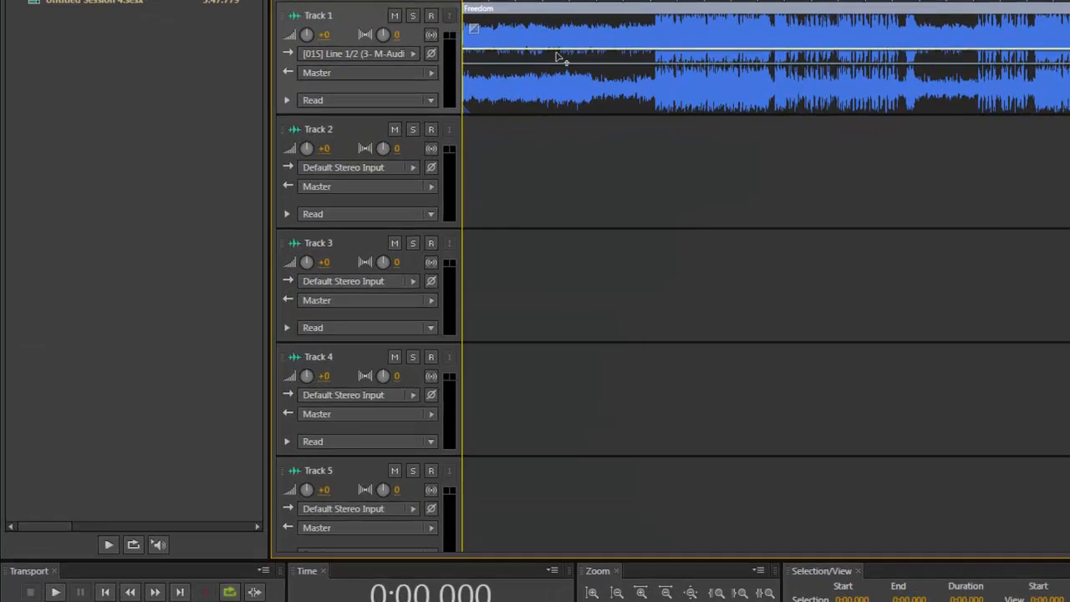
{"action": "left_click_drag", "start_coordinate": [539, 67], "coordinate": [592, 77]}
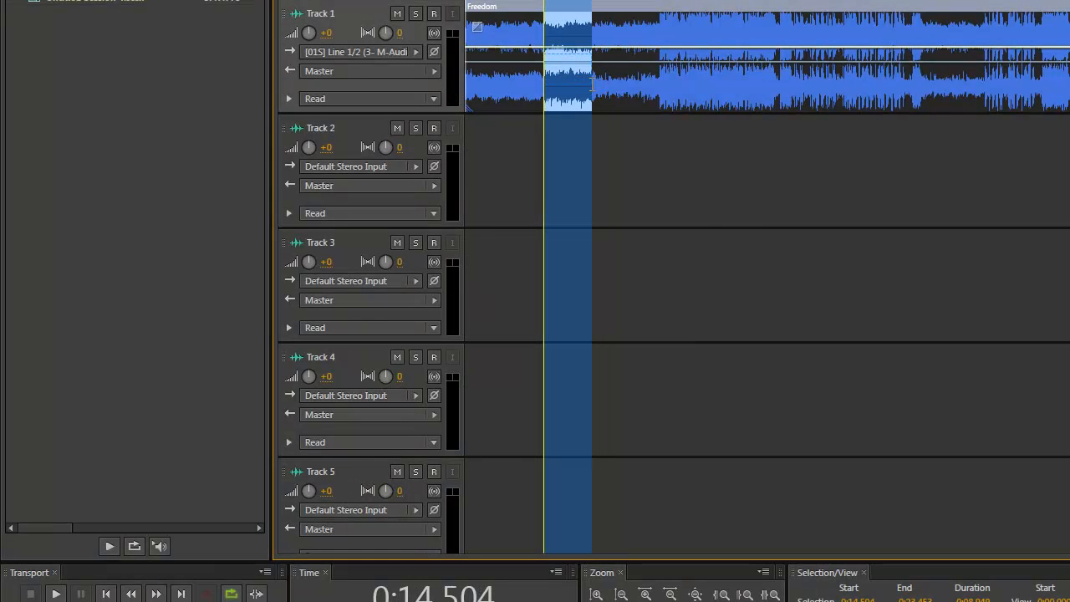
{"action": "left_click", "coordinate": [56, 593]}
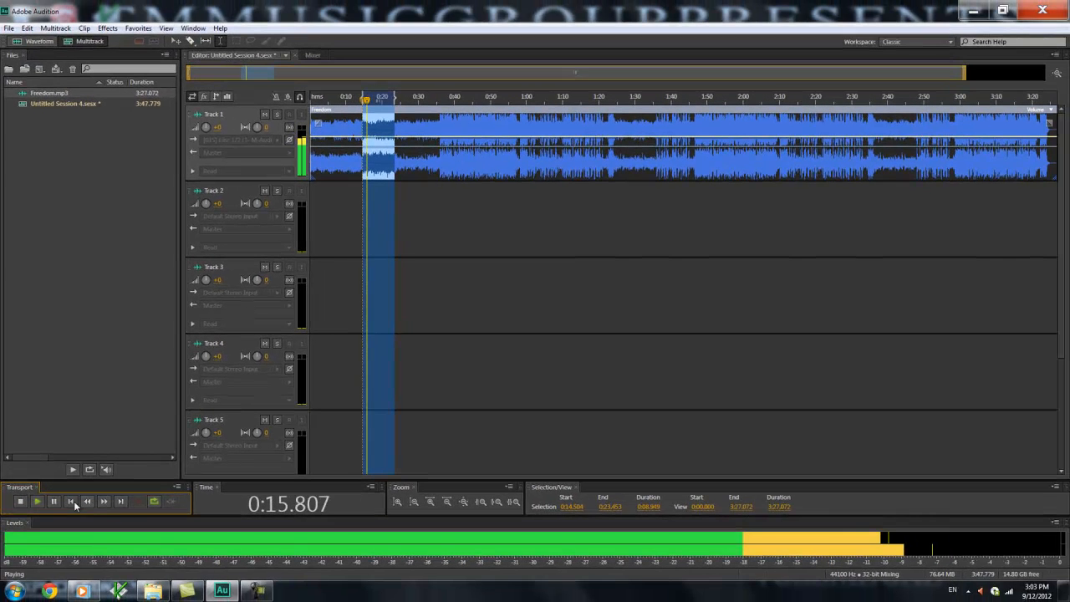
{"action": "left_click", "coordinate": [23, 503]}
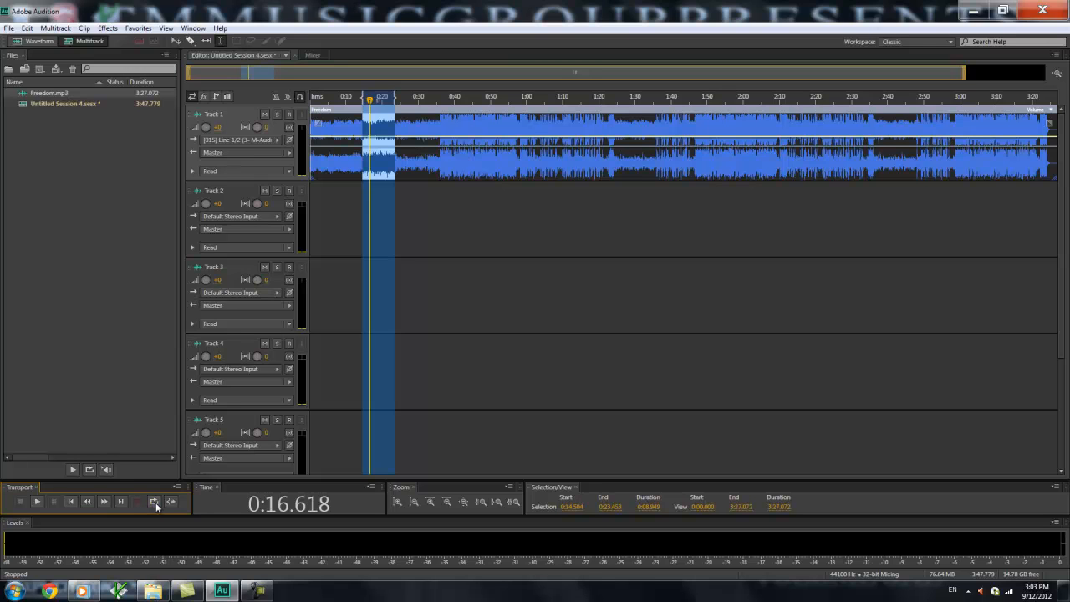
Shorten the time selection on the Freedom clip to end at 0:20.000, play it and stop playback.
{"action": "left_click", "coordinate": [394, 96]}
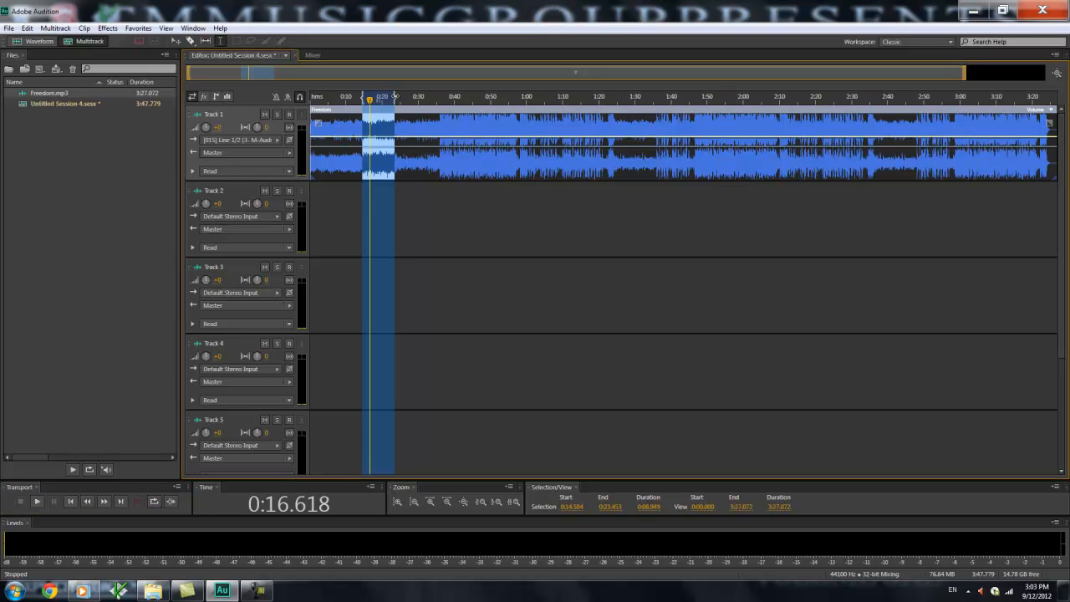
{"action": "left_click_drag", "start_coordinate": [395, 96], "coordinate": [381, 96]}
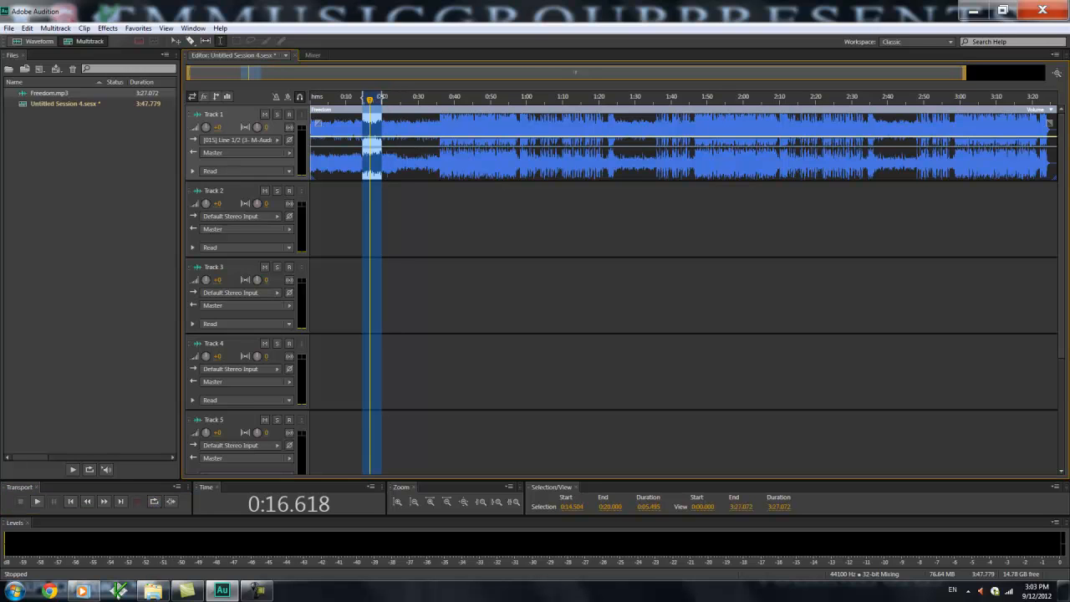
{"action": "left_click", "coordinate": [36, 501]}
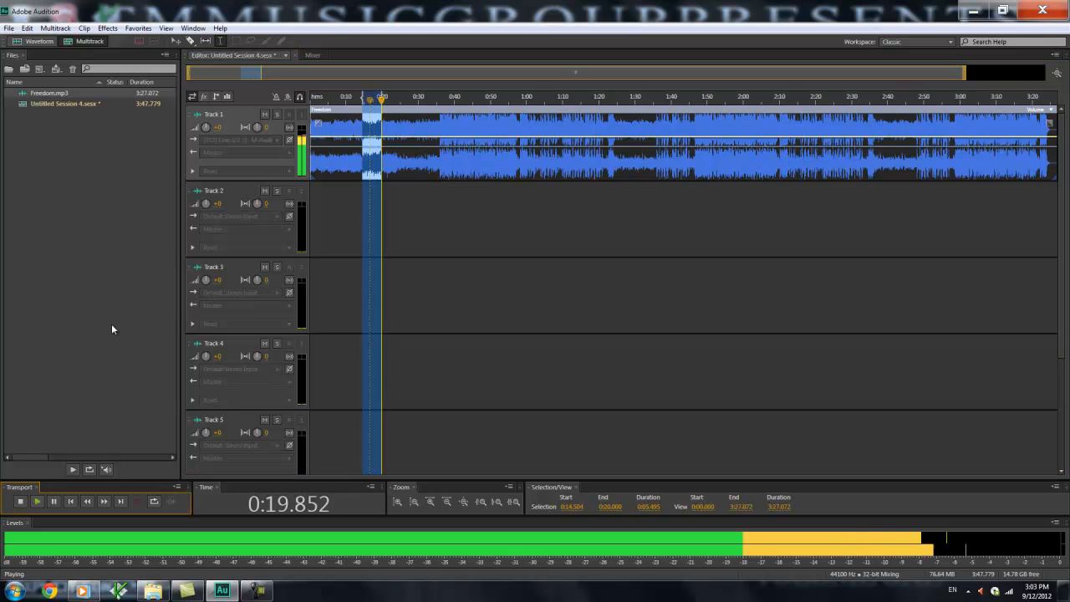
{"action": "left_click", "coordinate": [22, 503]}
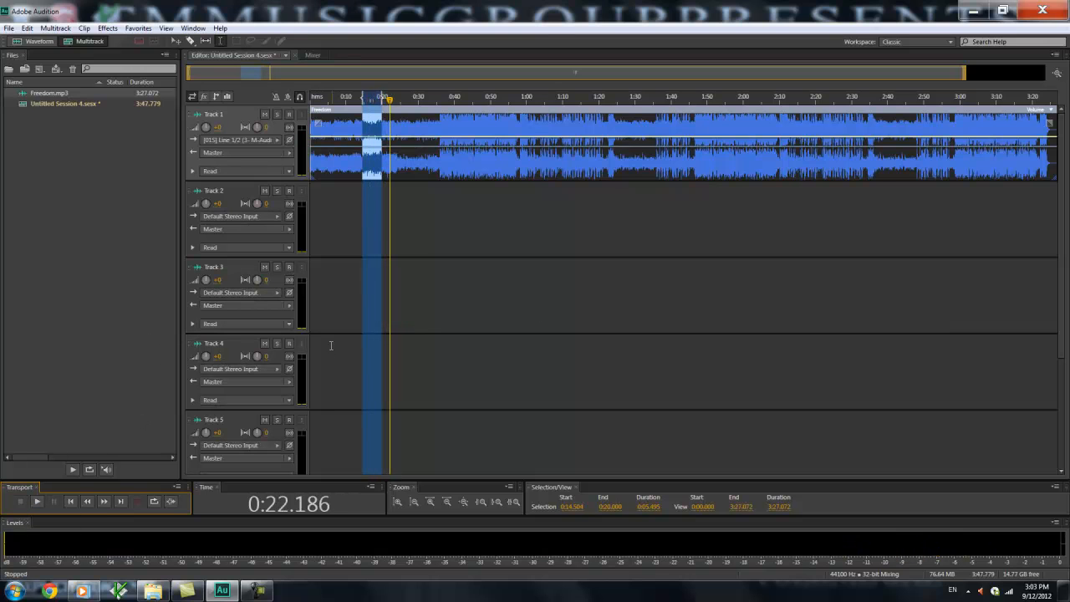
Clear the time selection and try playhead positions at 0:12.189, 0:35.180 and 2:03.441, finishing at the session start.
{"action": "left_click", "coordinate": [353, 303]}
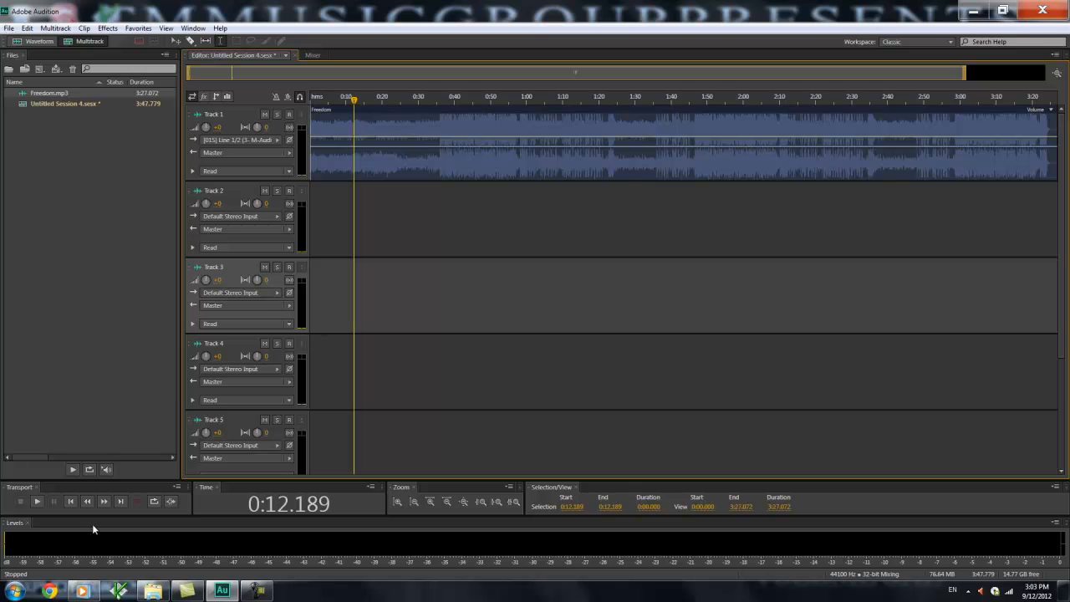
{"action": "left_click", "coordinate": [174, 505]}
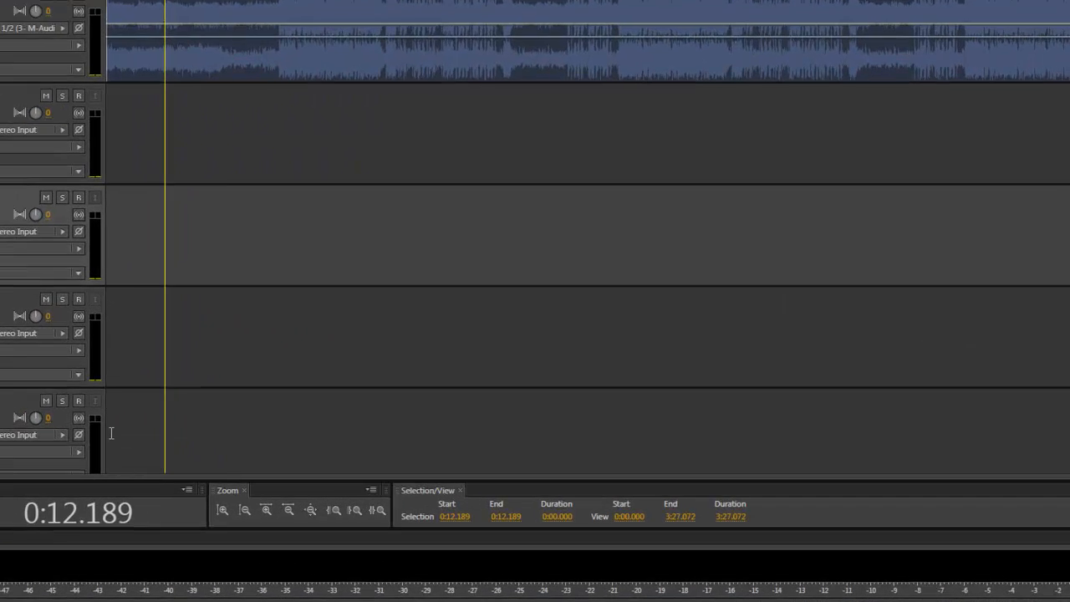
{"action": "left_click", "coordinate": [311, 445]}
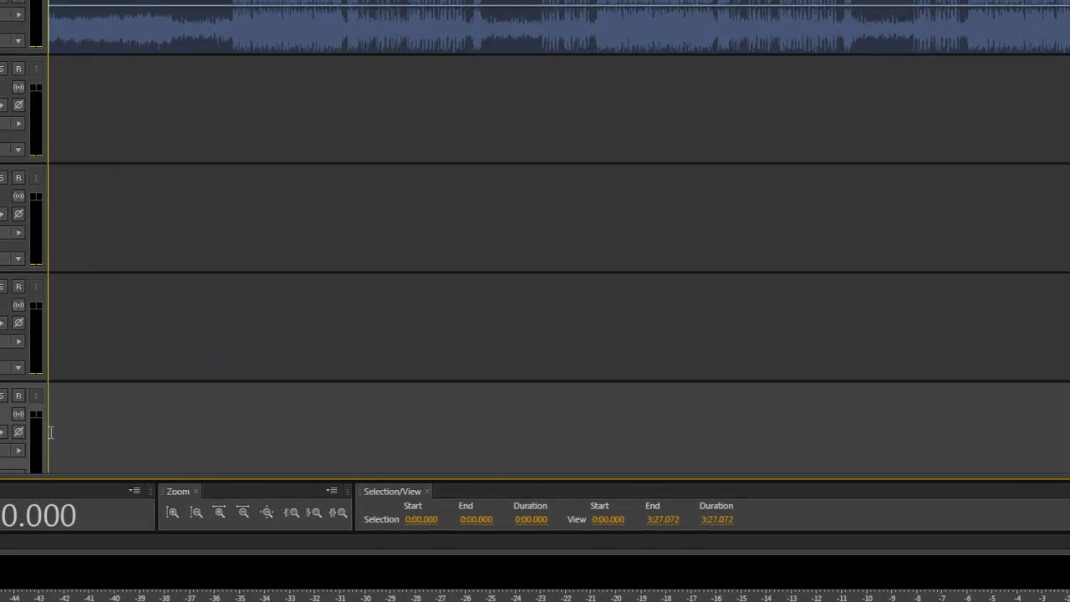
{"action": "left_click", "coordinate": [229, 125]}
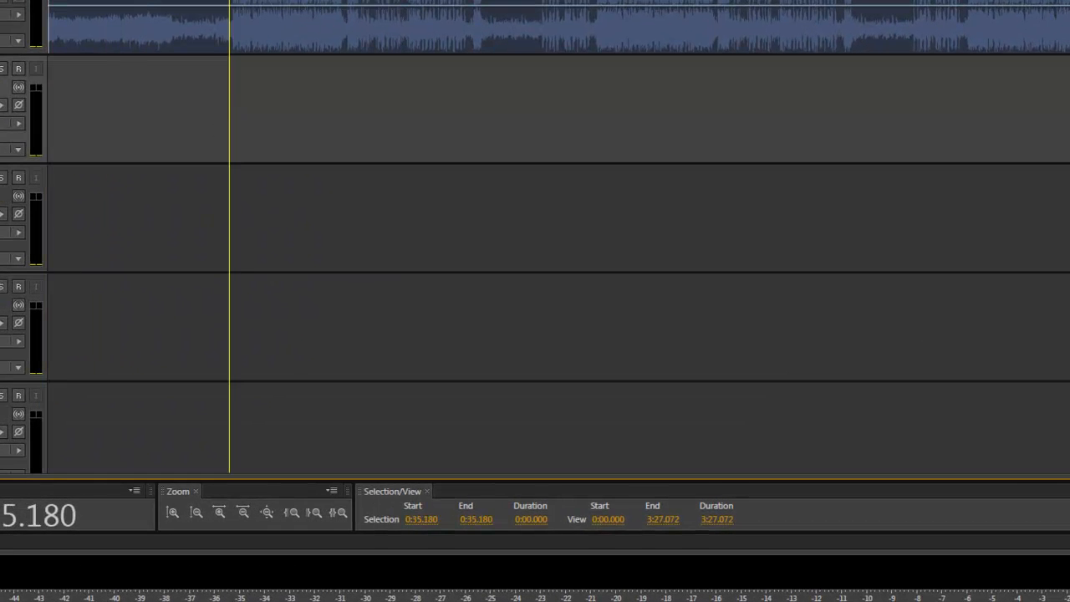
{"action": "left_click", "coordinate": [684, 126]}
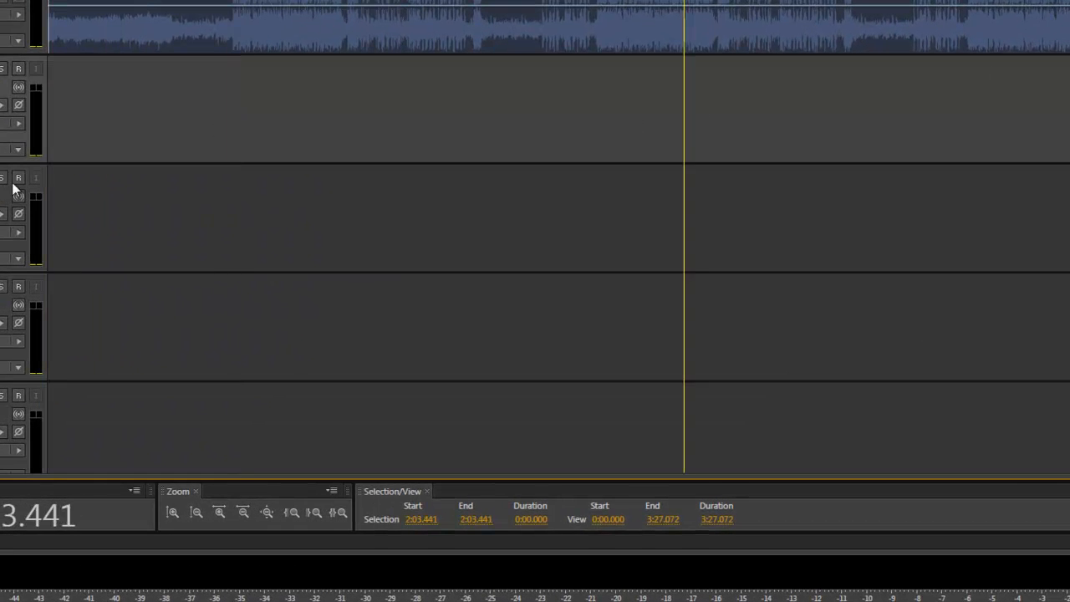
{"action": "left_click", "coordinate": [49, 250]}
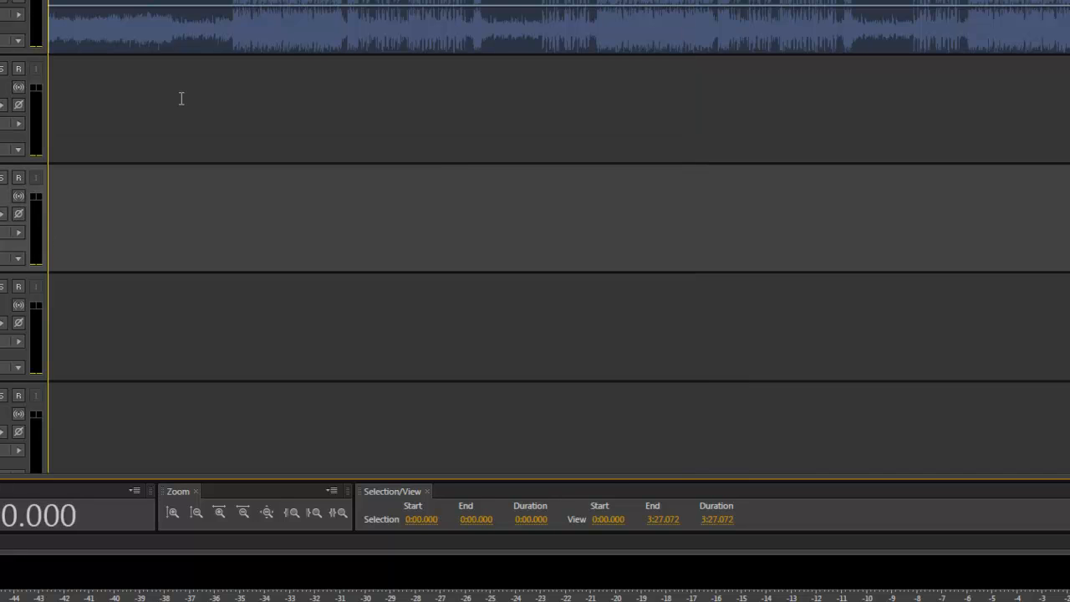
Try the amplitude zoom by enlarging the tracks vertically, shrinking them fully and restoring a medium track height.
{"action": "left_click", "coordinate": [171, 513]}
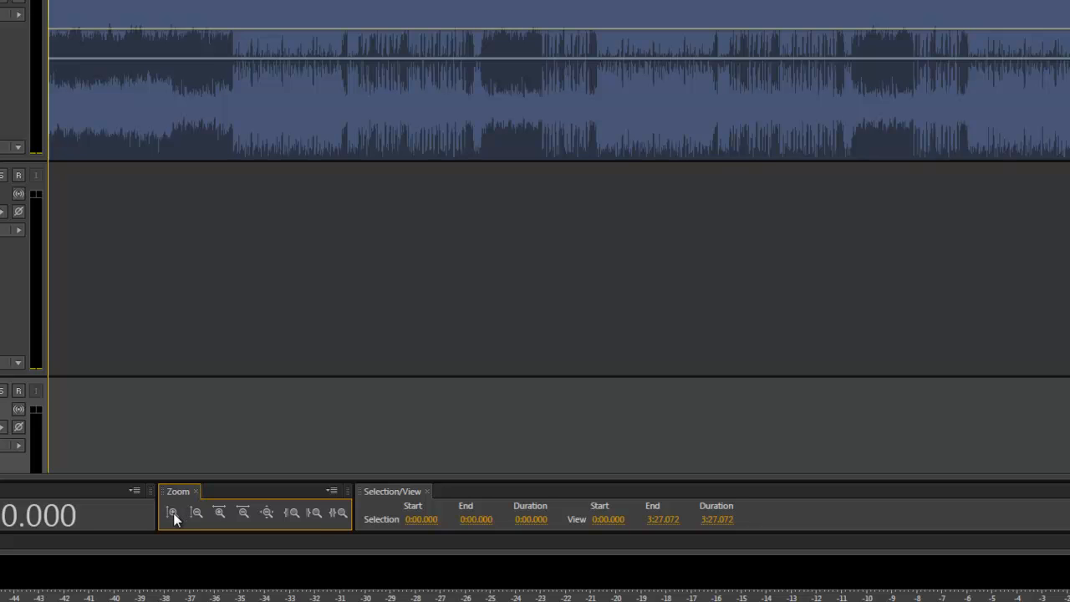
{"action": "left_click", "coordinate": [173, 512]}
{"action": "left_click", "coordinate": [193, 512]}
{"action": "left_click", "coordinate": [193, 512]}
{"action": "left_click", "coordinate": [193, 513]}
{"action": "left_click", "coordinate": [193, 512]}
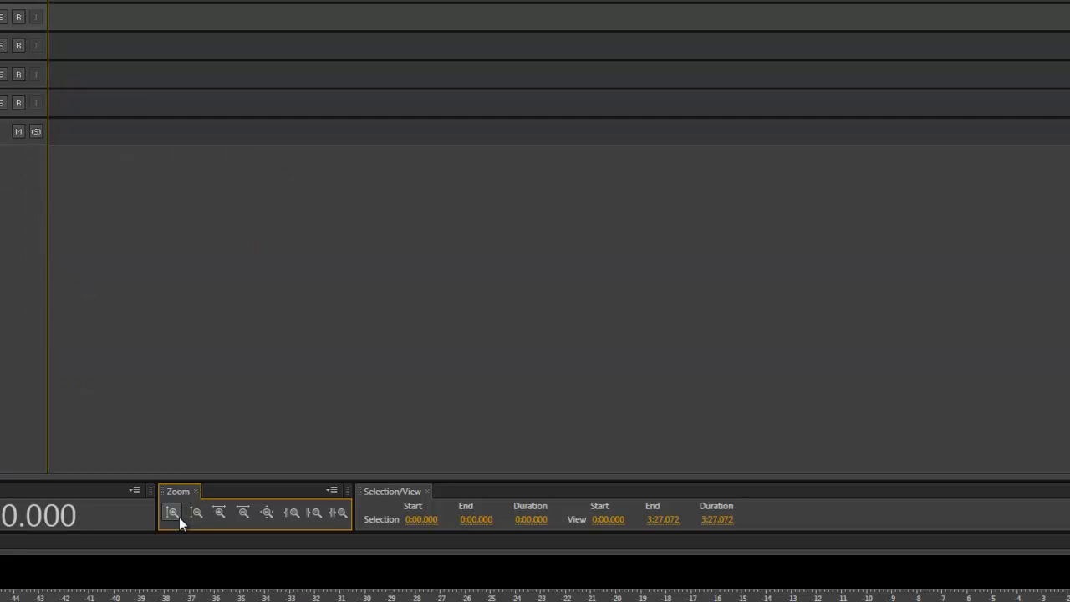
{"action": "left_click", "coordinate": [173, 513]}
{"action": "left_click", "coordinate": [173, 513]}
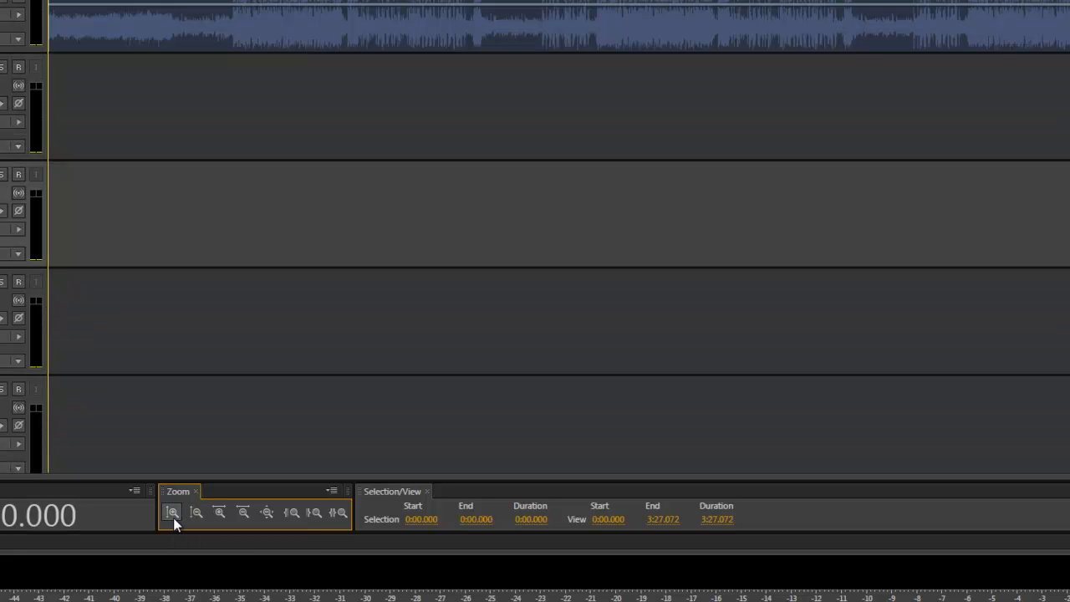
Zoom in on the timeline from its start until the view spans about the first 21 seconds.
{"action": "left_click", "coordinate": [219, 513]}
{"action": "left_click", "coordinate": [219, 512]}
{"action": "left_click", "coordinate": [219, 512]}
{"action": "left_click", "coordinate": [224, 512]}
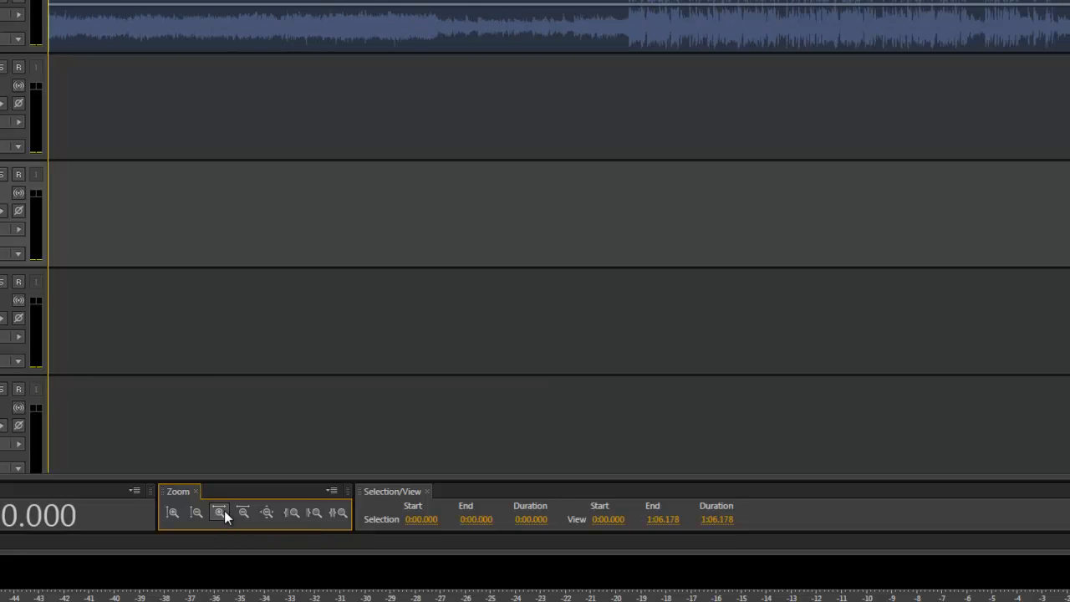
{"action": "left_click", "coordinate": [224, 512]}
{"action": "left_click", "coordinate": [224, 512]}
{"action": "left_click", "coordinate": [224, 511]}
{"action": "left_click", "coordinate": [224, 512]}
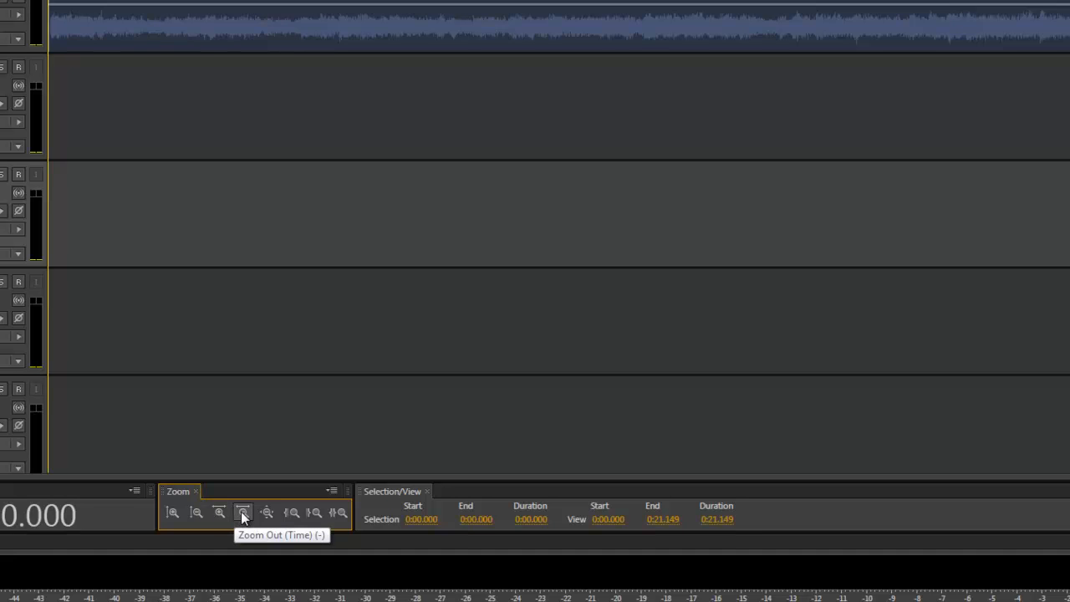
Zoom the time axis out to the full 3:47.779 session and fit all tracks into the view.
{"action": "left_click", "coordinate": [242, 512]}
{"action": "left_click", "coordinate": [242, 512]}
{"action": "left_click", "coordinate": [241, 512]}
{"action": "left_click", "coordinate": [241, 513]}
{"action": "left_click", "coordinate": [242, 512]}
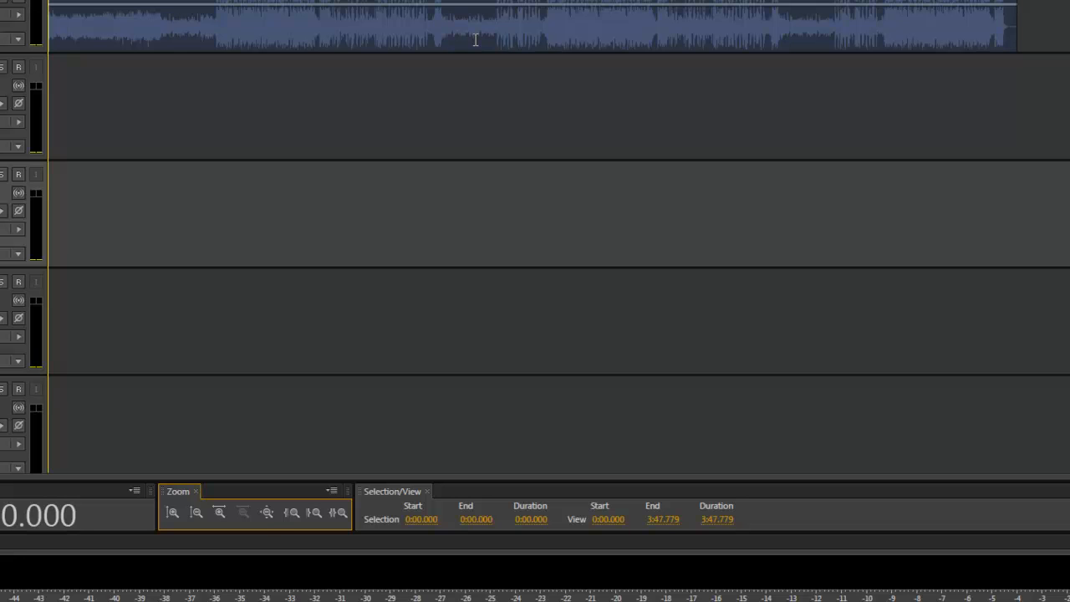
{"action": "left_click", "coordinate": [267, 514]}
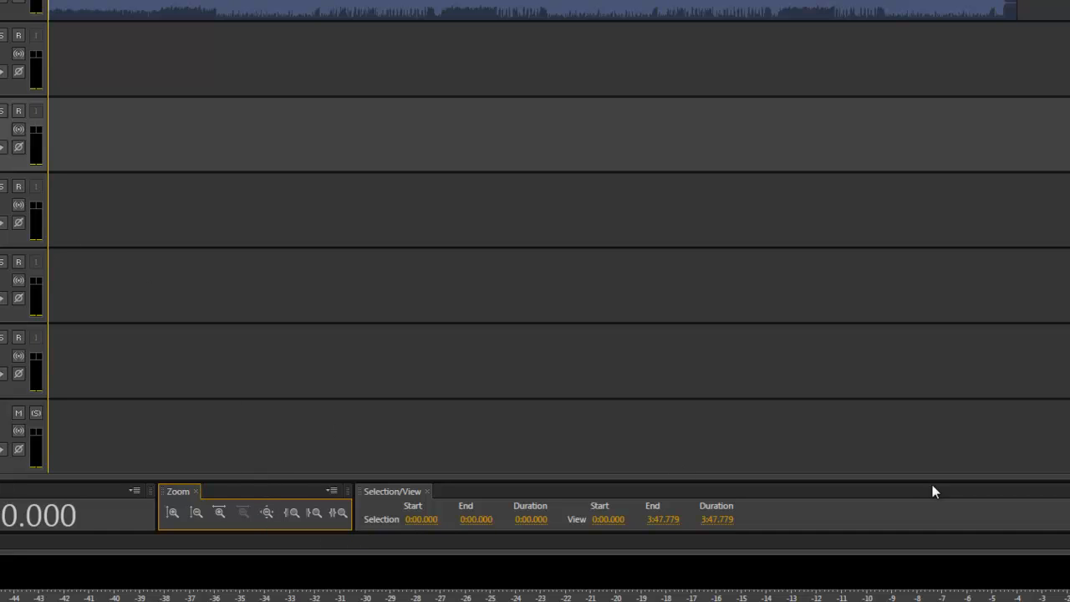
Try zooming in at the in point, at the out point and to the selection at the session start.
{"action": "left_click", "coordinate": [296, 514]}
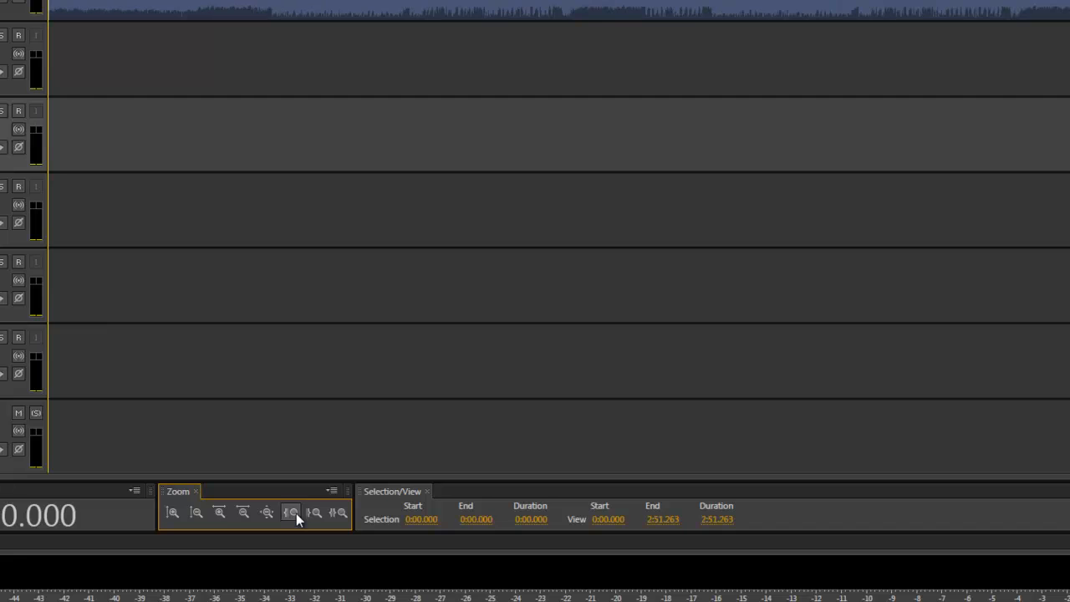
{"action": "left_click", "coordinate": [296, 514]}
{"action": "left_click", "coordinate": [296, 513]}
{"action": "left_click", "coordinate": [295, 514]}
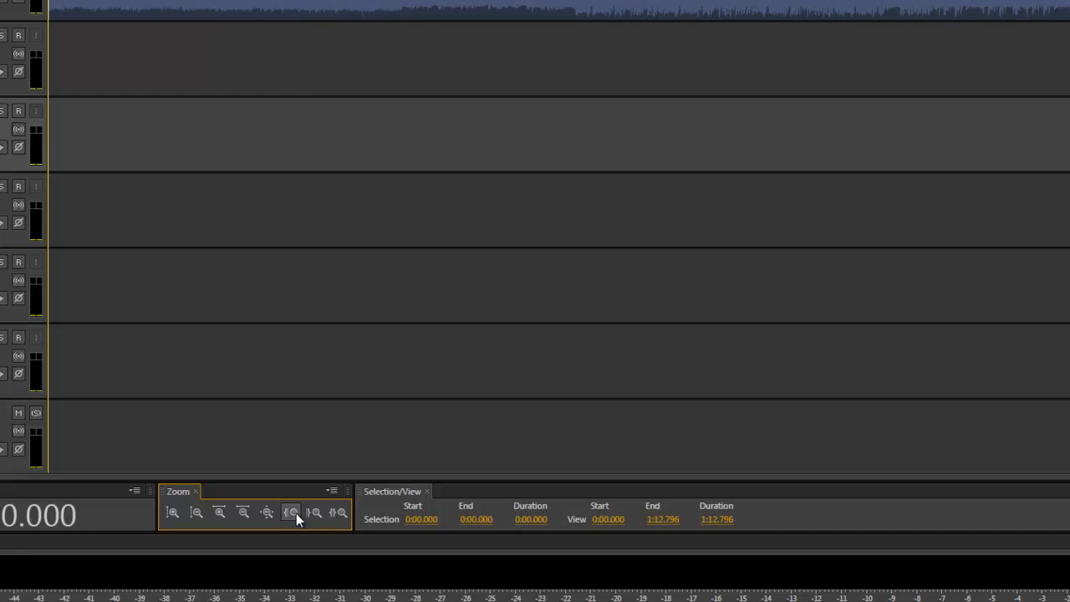
{"action": "left_click", "coordinate": [313, 513]}
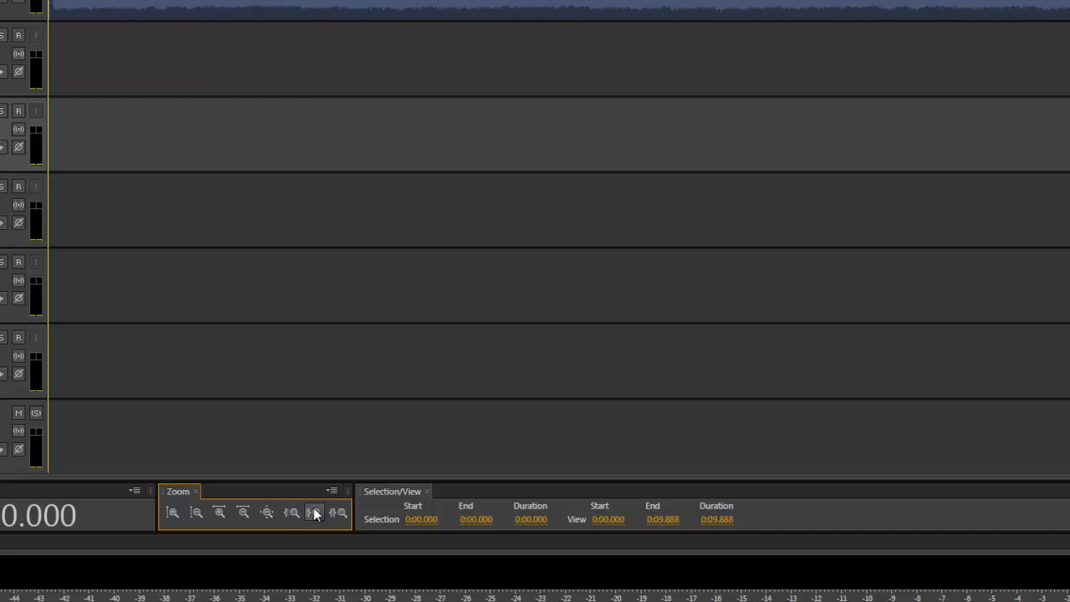
{"action": "left_click", "coordinate": [336, 511]}
{"action": "left_click", "coordinate": [337, 511]}
{"action": "left_click", "coordinate": [336, 510]}
{"action": "left_click", "coordinate": [336, 511]}
{"action": "left_click", "coordinate": [336, 511]}
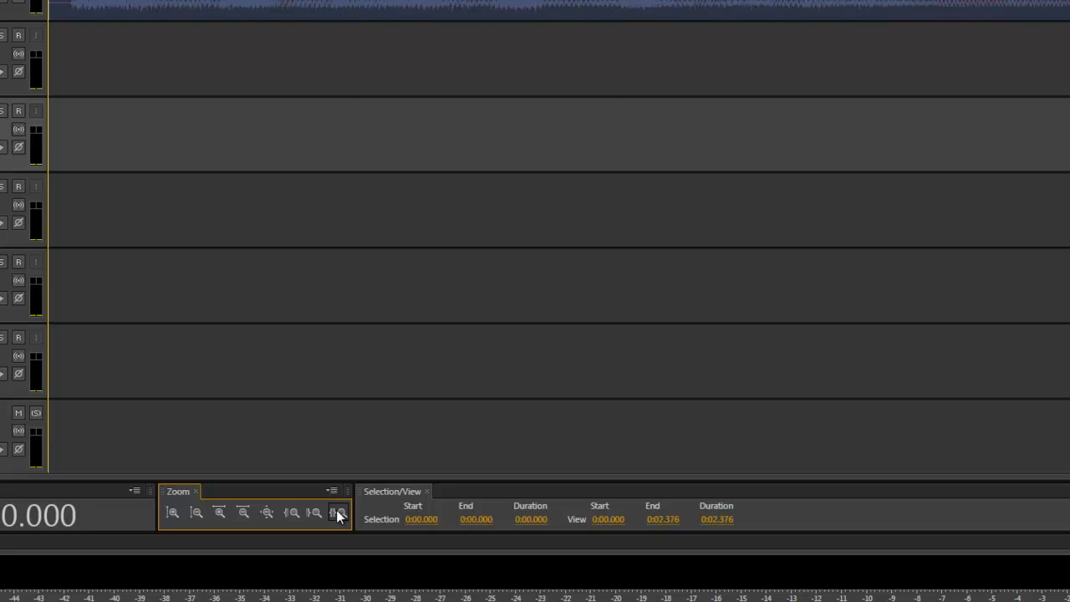
Test the amplitude zoom both ways, and zoom the time axis back out to 3:47.779 with medium-height tracks.
{"action": "left_click", "coordinate": [203, 508]}
{"action": "left_click", "coordinate": [203, 507]}
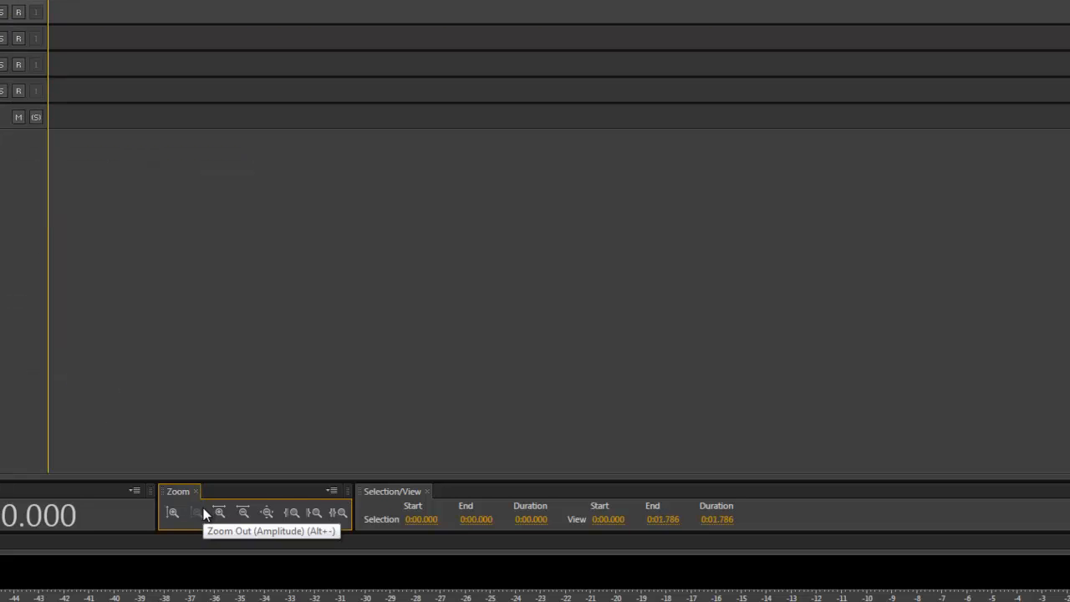
{"action": "left_click", "coordinate": [176, 507]}
{"action": "left_click", "coordinate": [177, 507]}
{"action": "left_click", "coordinate": [177, 508]}
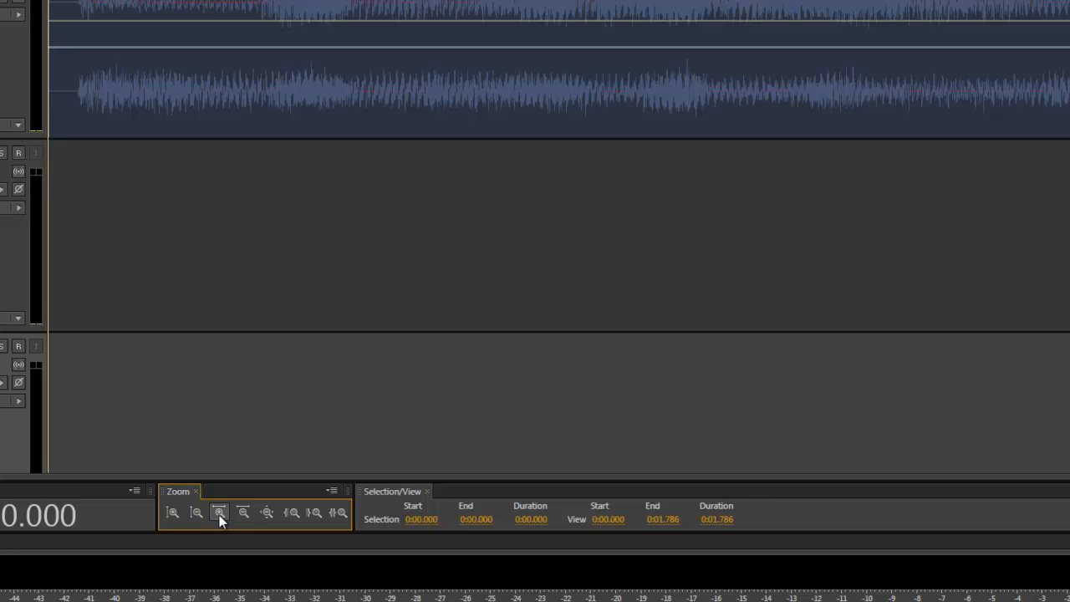
{"action": "left_click", "coordinate": [243, 513]}
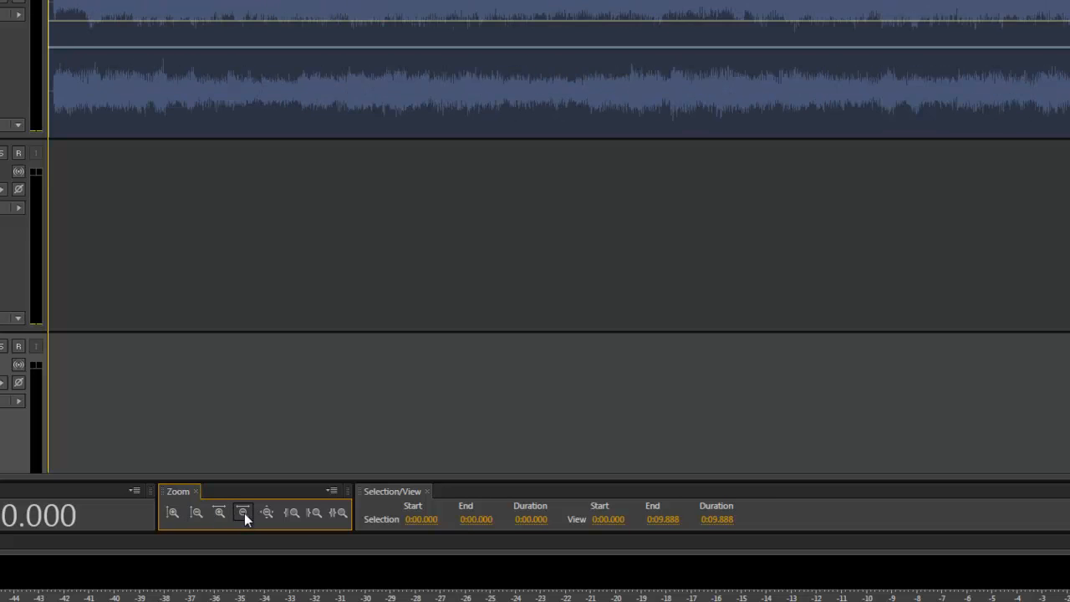
{"action": "left_click", "coordinate": [243, 513]}
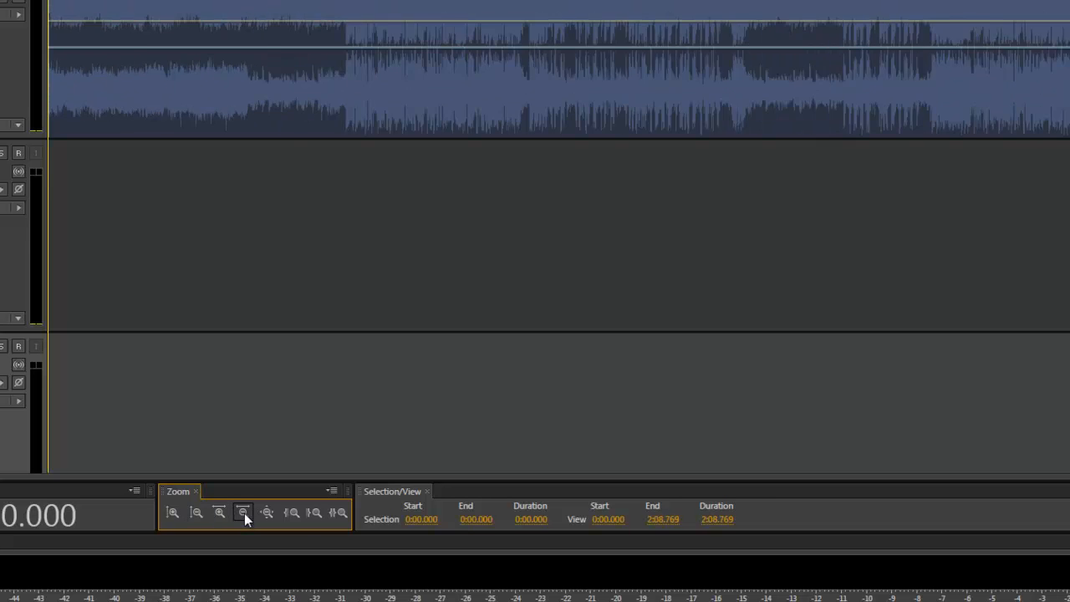
{"action": "left_click", "coordinate": [202, 509]}
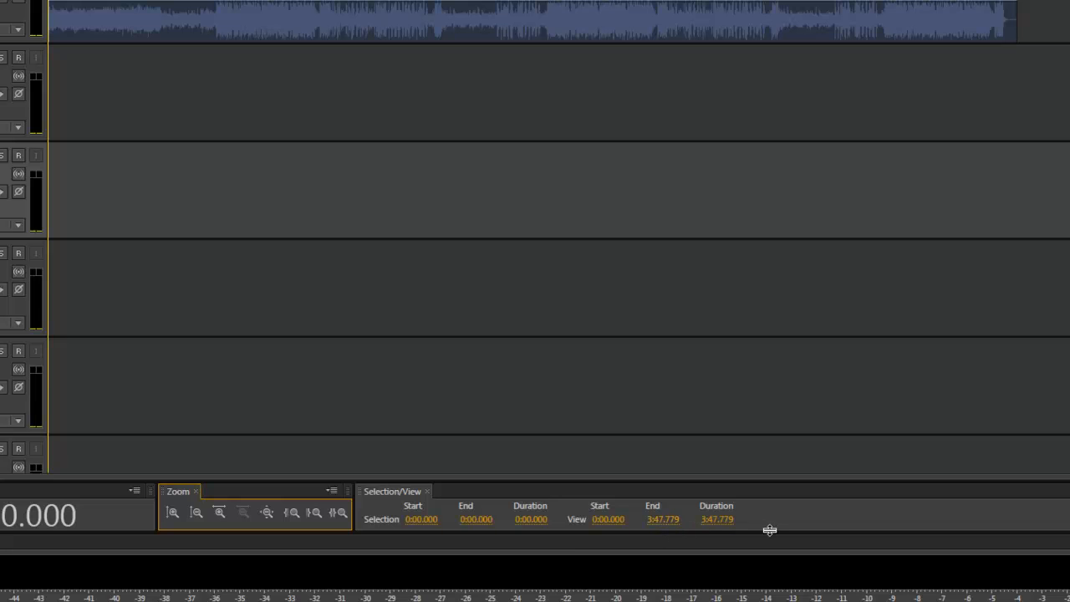
Move the playhead to the Freedom clip's end at 3:27.072, to the session end at 3:47.779, and back to the start.
{"action": "left_click", "coordinate": [1018, 52]}
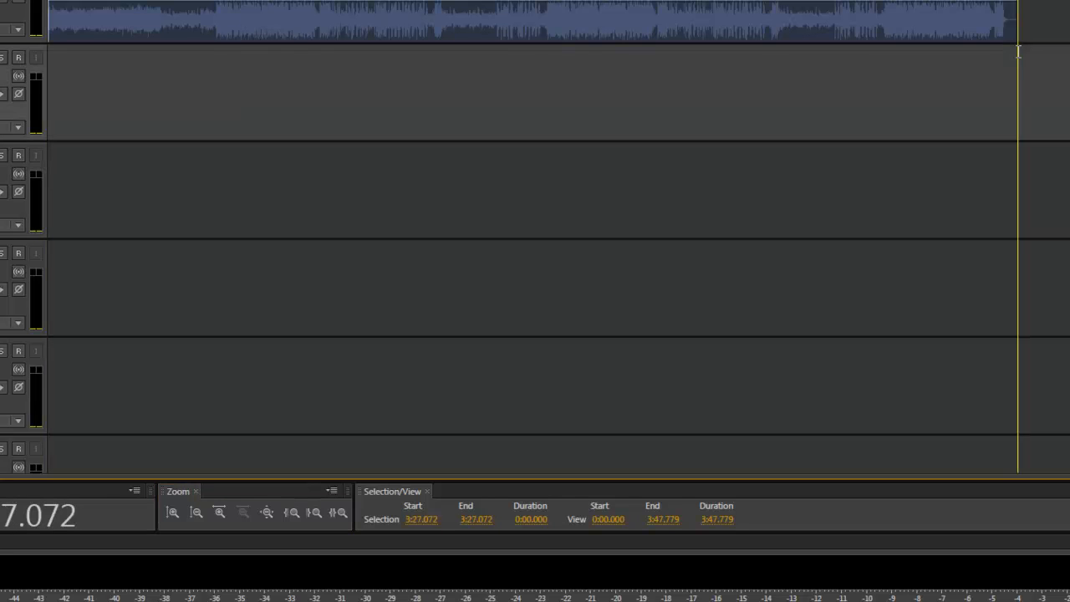
{"action": "key", "text": "End"}
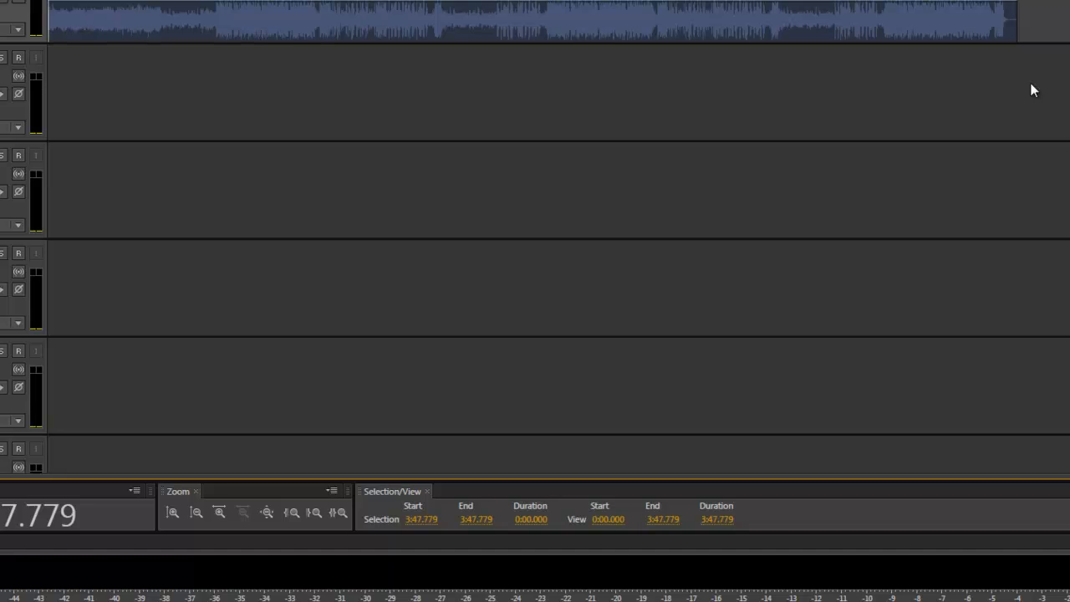
{"action": "left_click", "coordinate": [54, 159]}
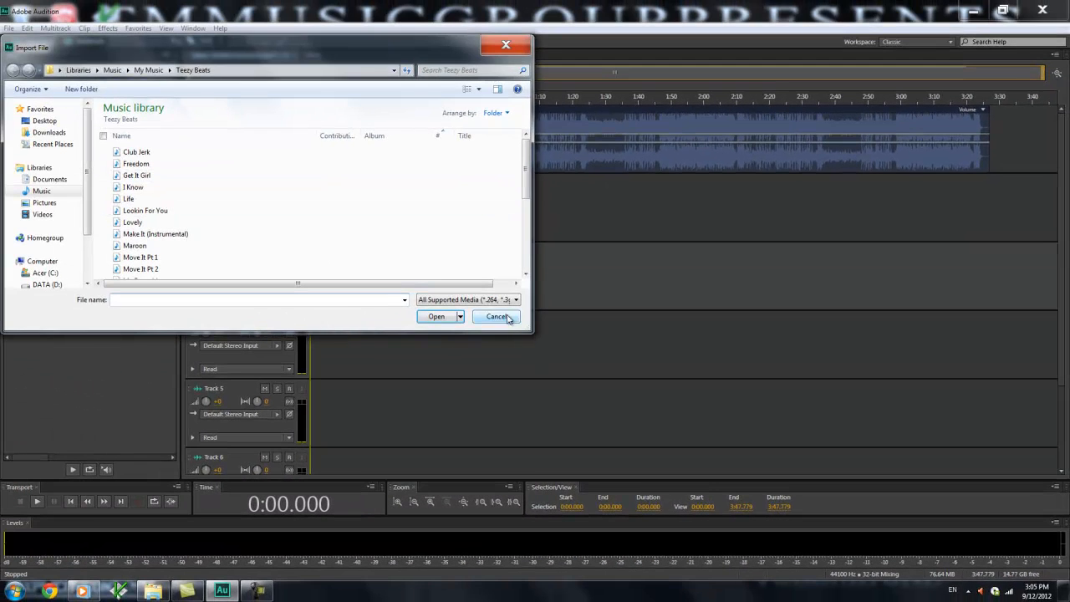
Cancel the file import without choosing a file from the Teezy Beats folder.
{"action": "left_click", "coordinate": [496, 316]}
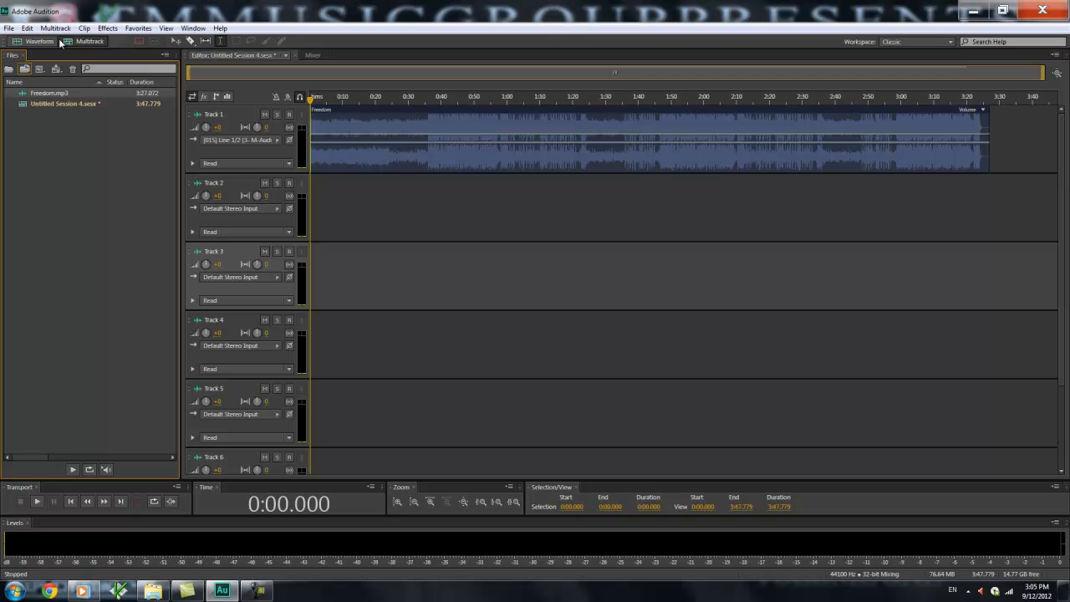
Split the Freedom clip on Track 1 at about 0:20 with the Razor tool, and undo the split.
{"action": "left_click", "coordinate": [189, 41]}
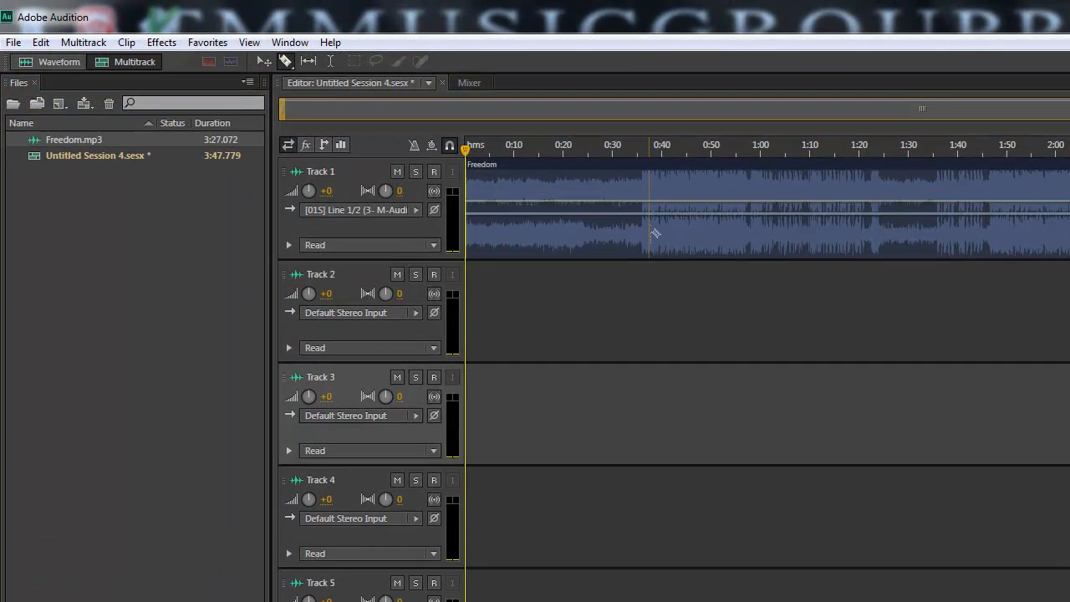
{"action": "left_click", "coordinate": [567, 192]}
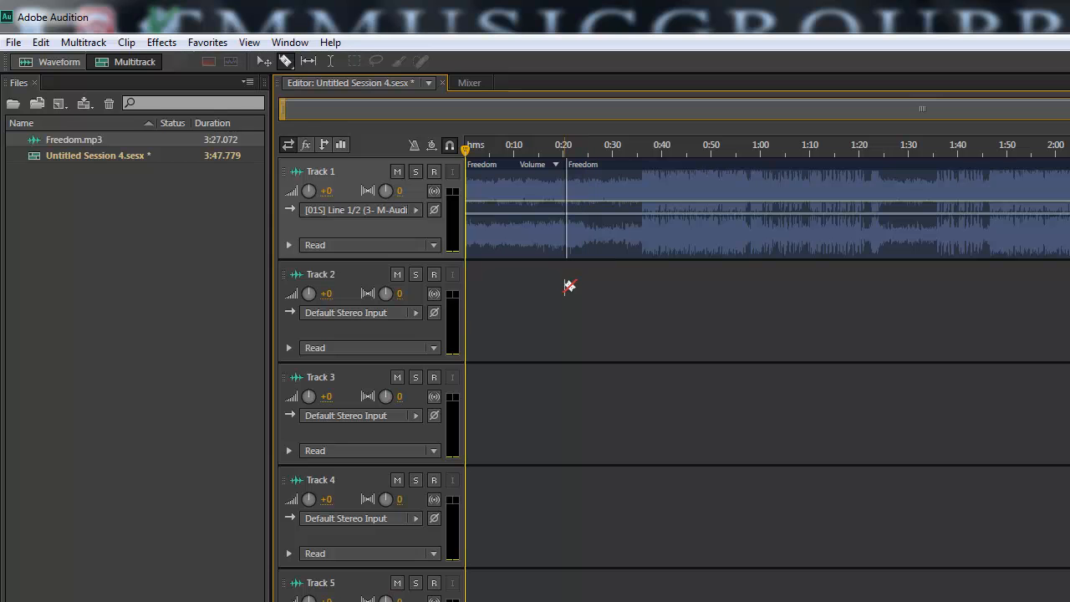
{"action": "left_click", "coordinate": [46, 43]}
{"action": "left_click", "coordinate": [42, 62]}
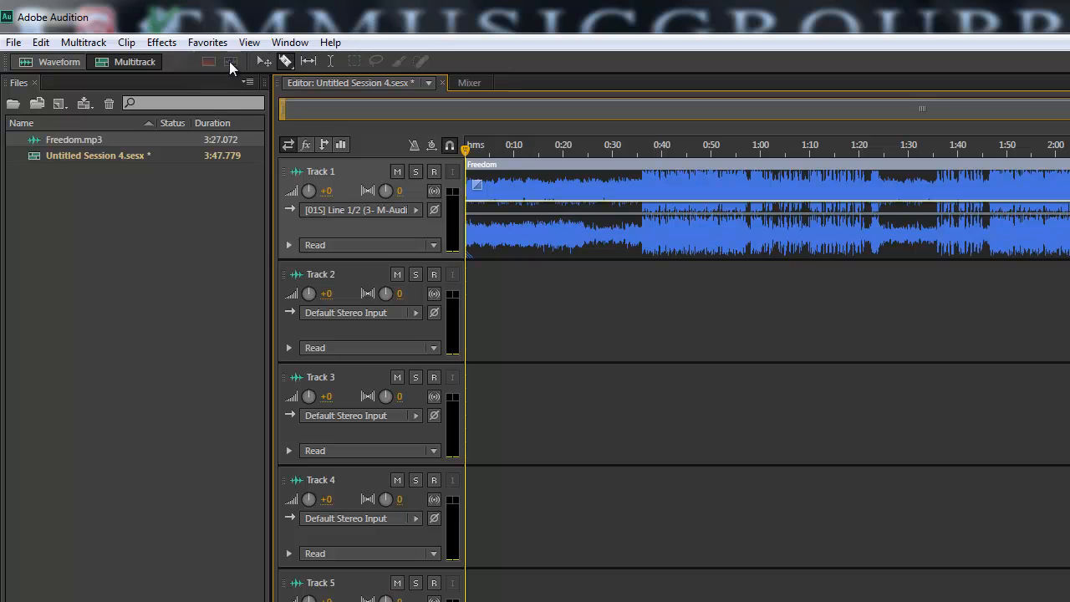
Activate the Time Selection tool and view Track 1's automation modes, keeping Read.
{"action": "left_click", "coordinate": [327, 59]}
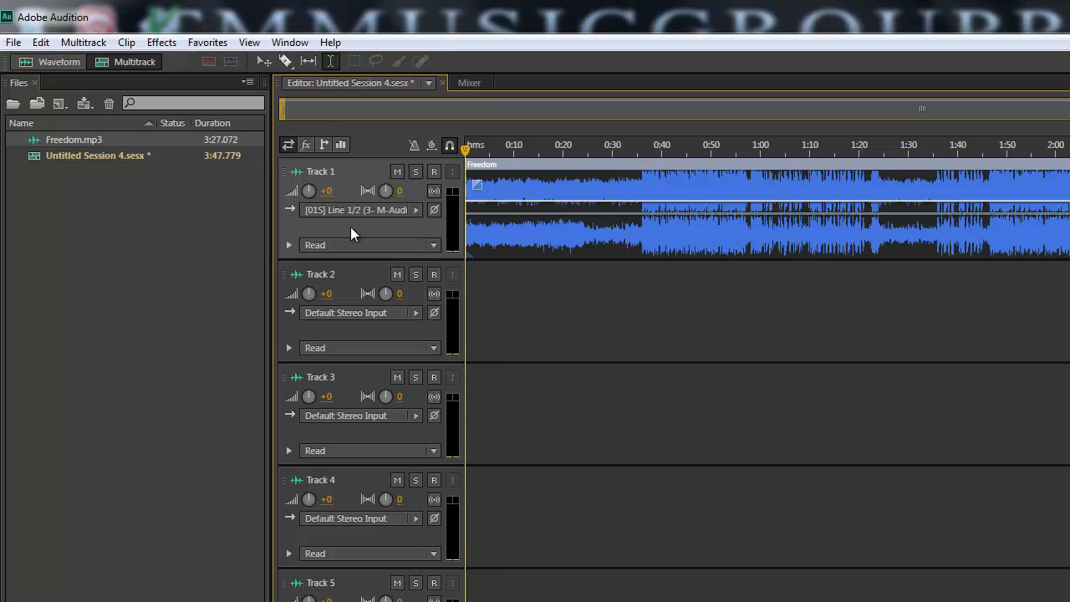
{"action": "left_click", "coordinate": [427, 244]}
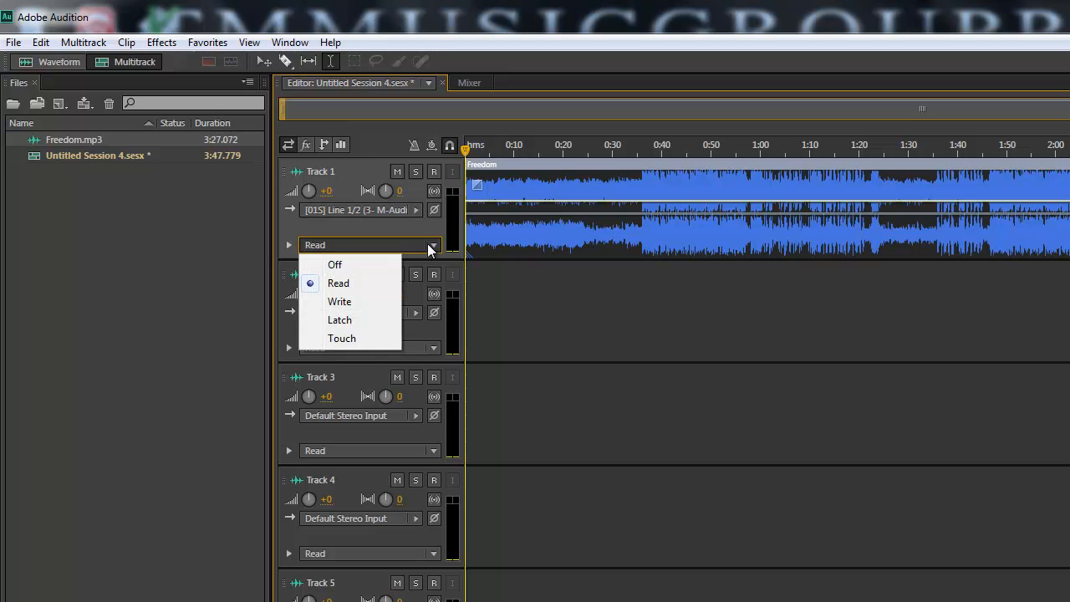
{"action": "left_click", "coordinate": [427, 244]}
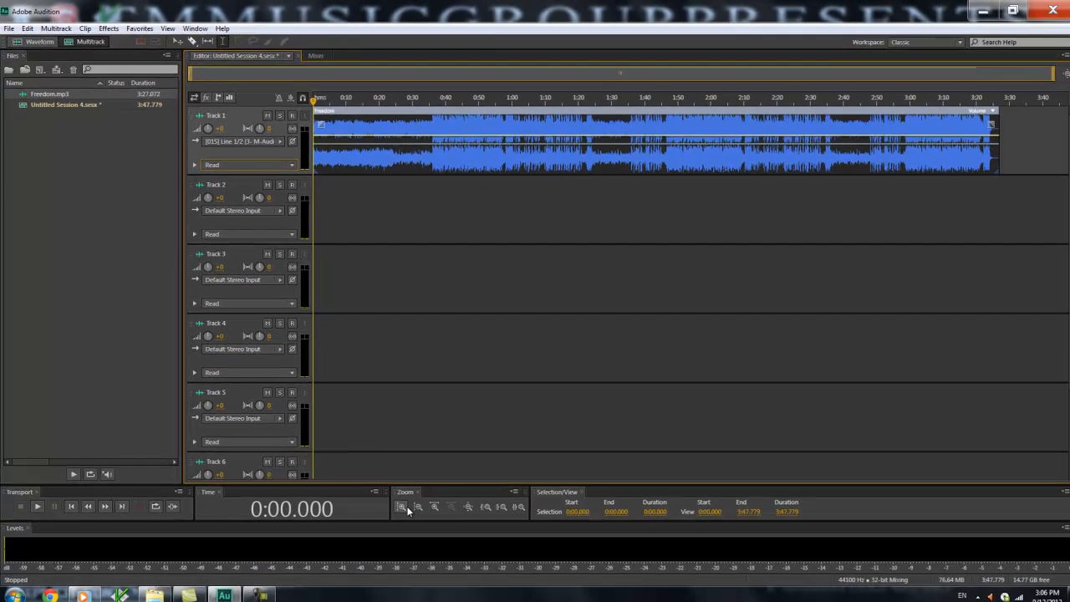
Test zooming the amplitude of the session's tracks in and out.
{"action": "left_click", "coordinate": [401, 503]}
{"action": "left_click", "coordinate": [408, 502]}
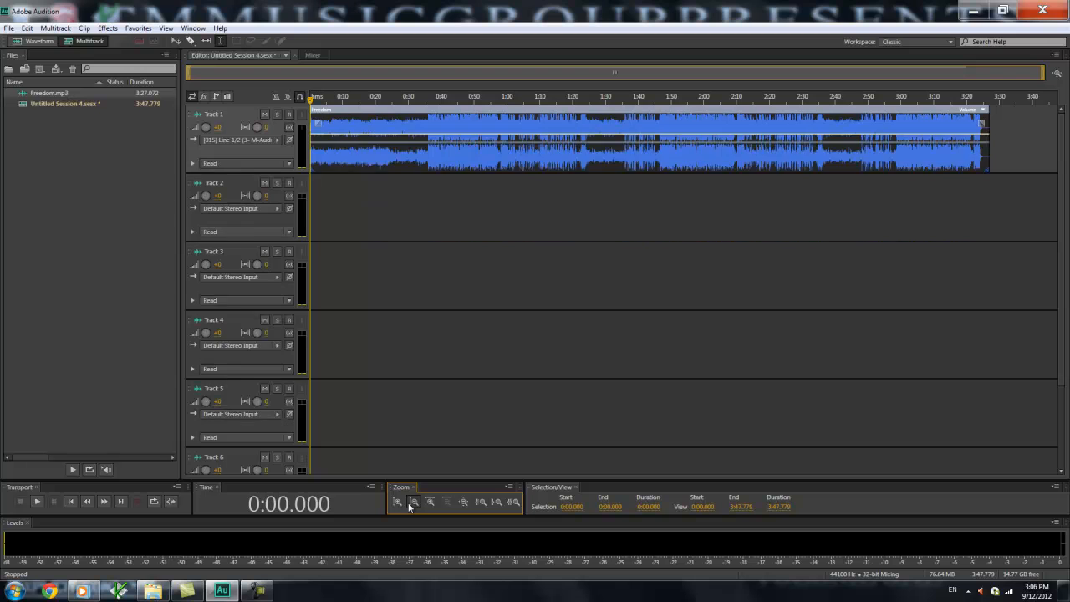
{"action": "left_click", "coordinate": [408, 502]}
{"action": "left_click", "coordinate": [401, 501]}
Open the recent session Bandz.sesx.
{"action": "left_click", "coordinate": [9, 28]}
{"action": "mouse_move", "coordinate": [179, 82]}
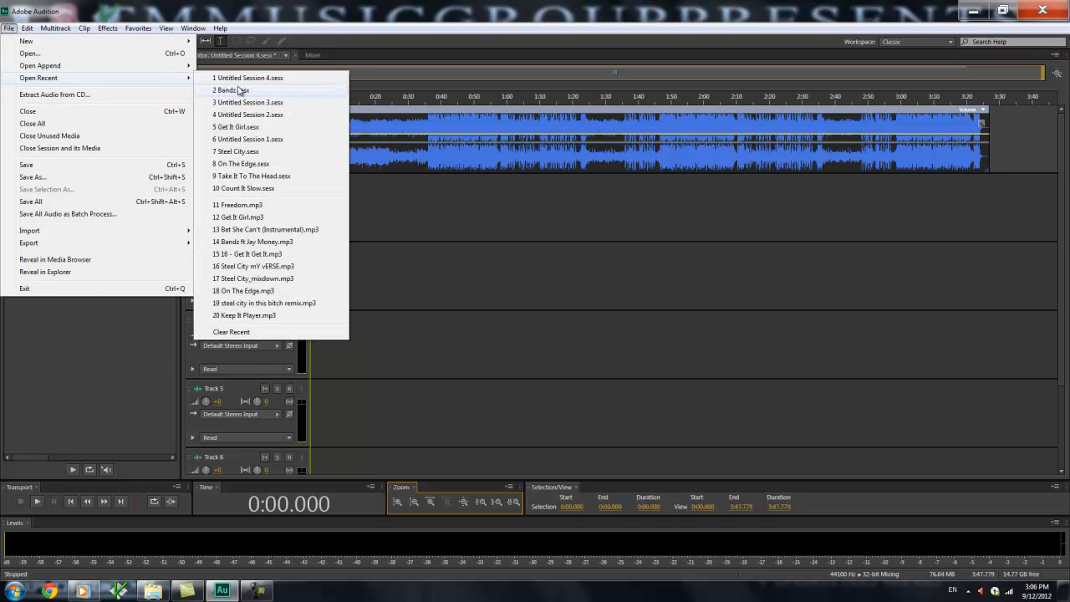
{"action": "left_click", "coordinate": [243, 90]}
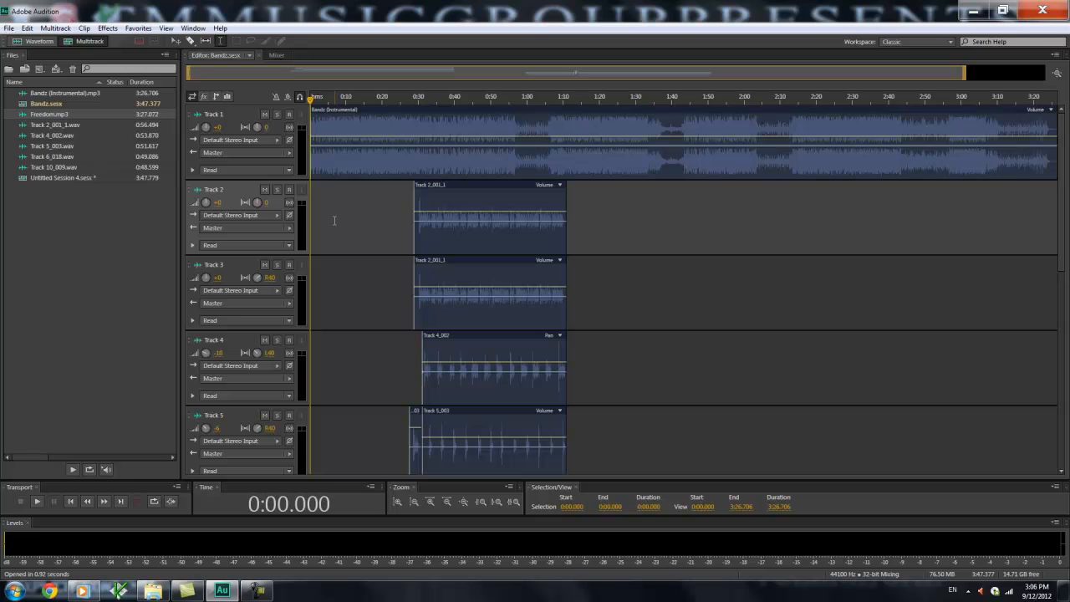
Arm Track 2 for recording and disarm it again.
{"action": "left_click", "coordinate": [289, 190]}
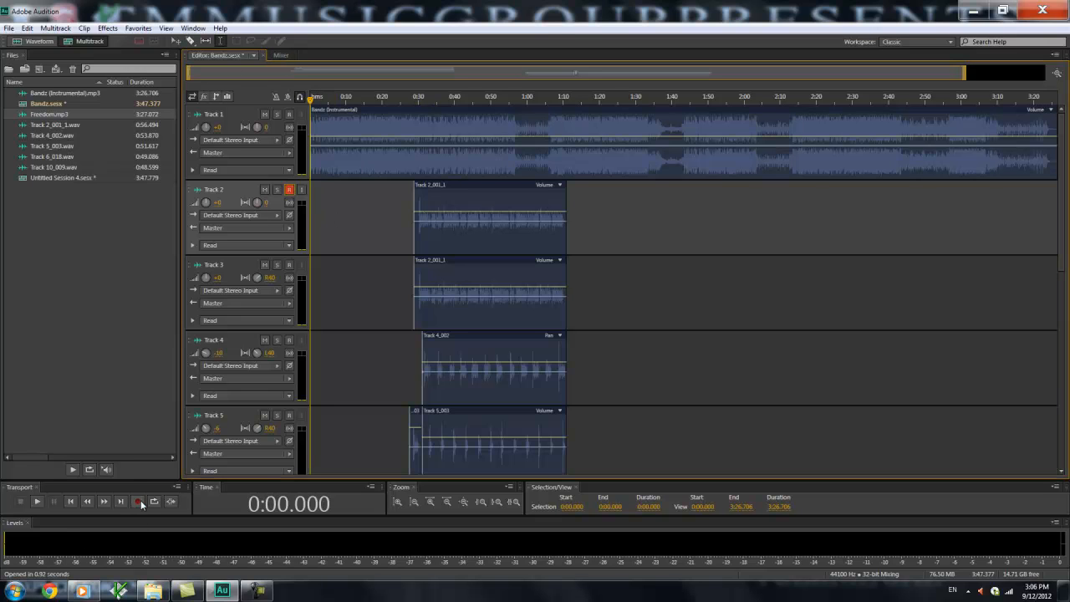
{"action": "left_click", "coordinate": [289, 190]}
{"action": "left_click", "coordinate": [219, 202]}
Rename Track 2 as Teezy and Track 3 as OD.
{"action": "left_click", "coordinate": [214, 189]}
{"action": "type", "text": "Teezy"}
{"action": "key", "text": "Return"}
{"action": "left_click", "coordinate": [213, 266]}
{"action": "type", "text": "OD"}
{"action": "key", "text": "Return"}
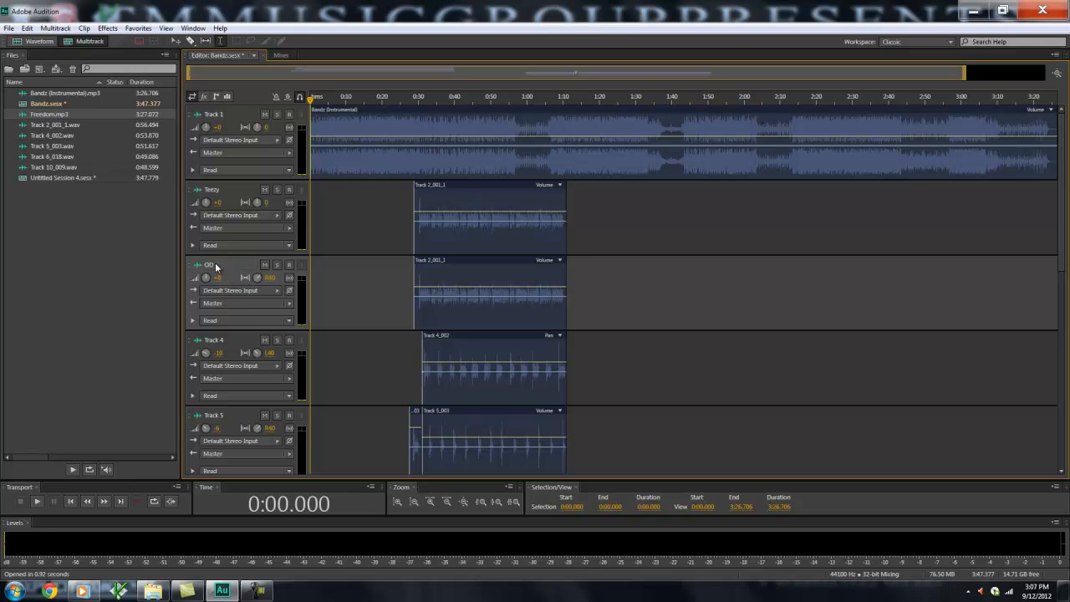
Rename Track 4 as ADD and Track 5 as Adlibs.
{"action": "left_click", "coordinate": [214, 340]}
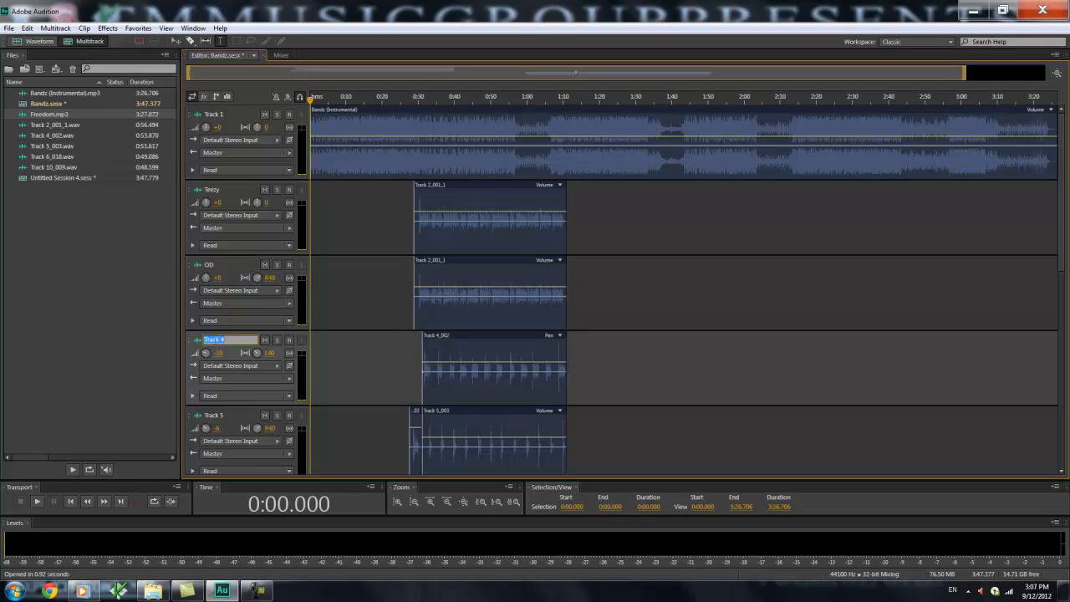
{"action": "type", "text": "ADD"}
{"action": "key", "text": "Return"}
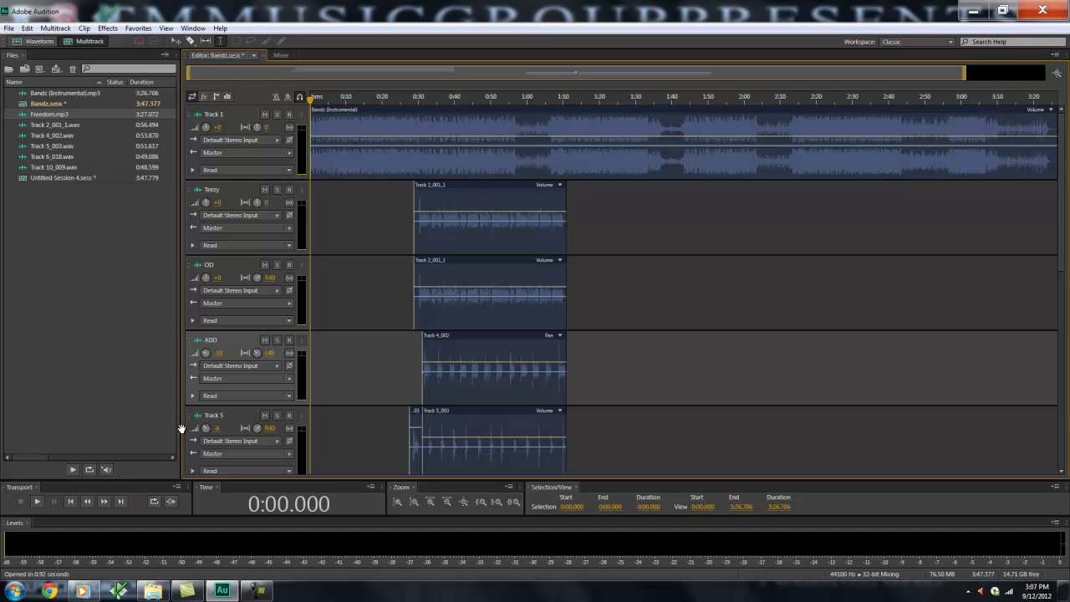
{"action": "left_click", "coordinate": [215, 415]}
{"action": "type", "text": "Adlibs"}
{"action": "key", "text": "Return"}
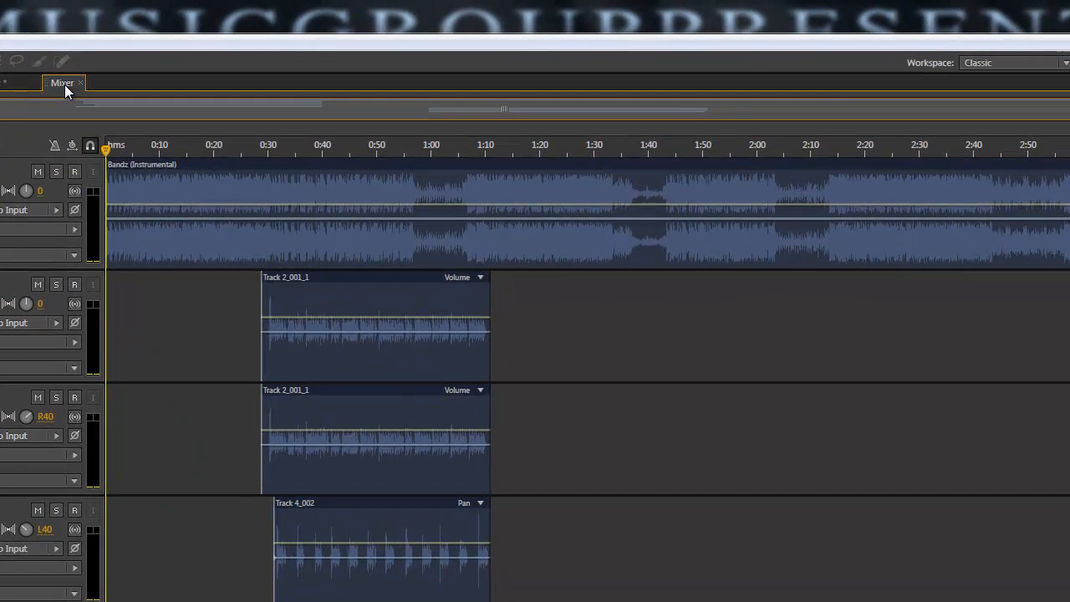
Check the Mixer briefly and select 0:27.571 to 1:11.103 across the Teezy and OD tracks in the editor.
{"action": "left_click", "coordinate": [64, 84]}
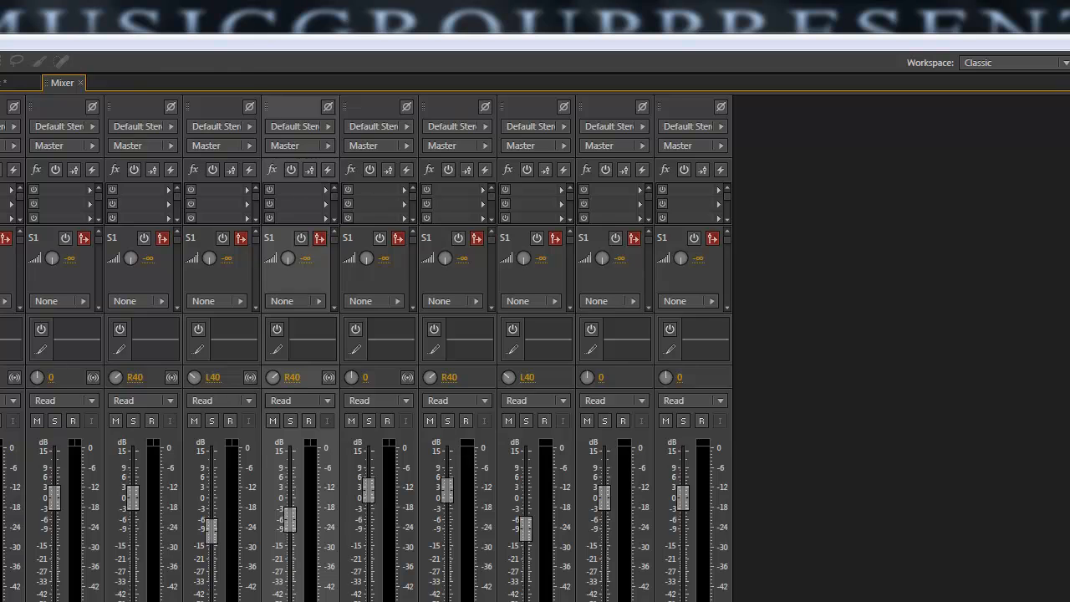
{"action": "left_click", "coordinate": [11, 82]}
{"action": "left_click_drag", "start_coordinate": [255, 360], "coordinate": [492, 412]}
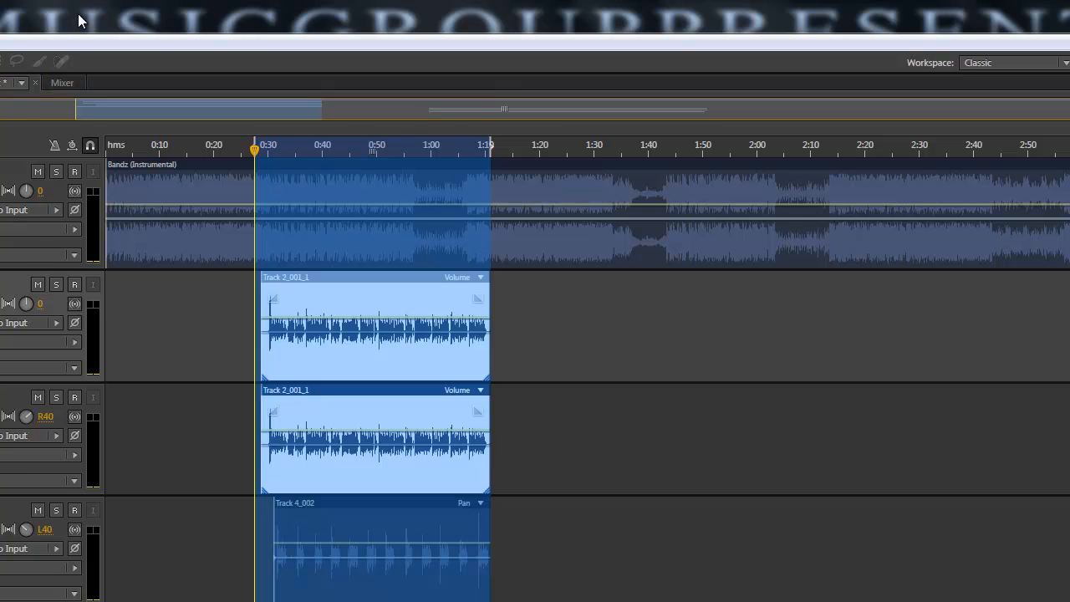
In the Mixer, lower the OD track's volume to -2.7 and raise the Adlibs track's volume to -4.2.
{"action": "left_click", "coordinate": [54, 82]}
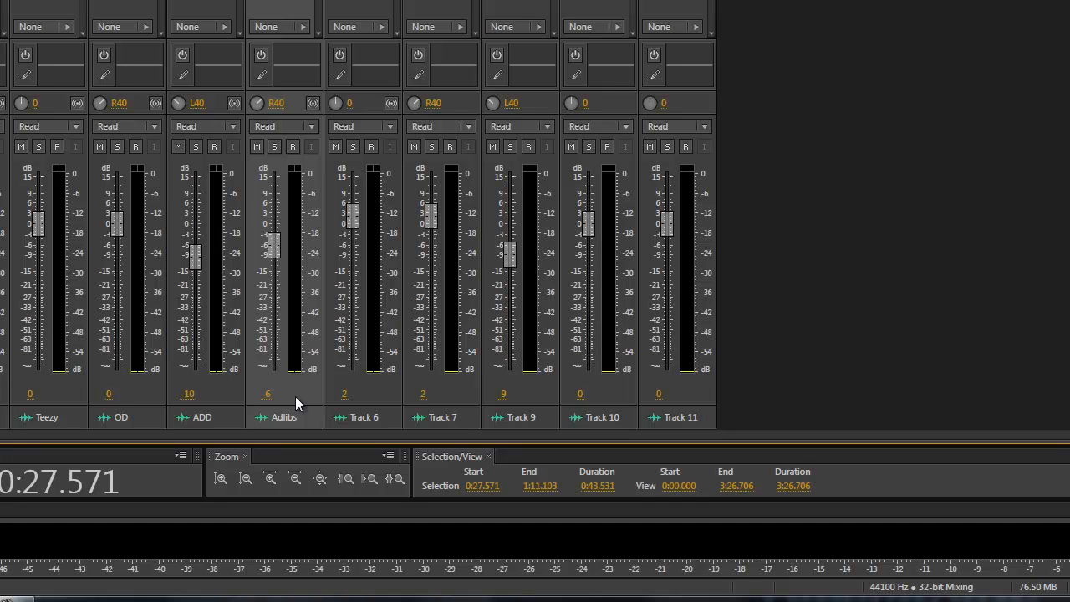
{"action": "left_click_drag", "start_coordinate": [120, 232], "coordinate": [121, 244]}
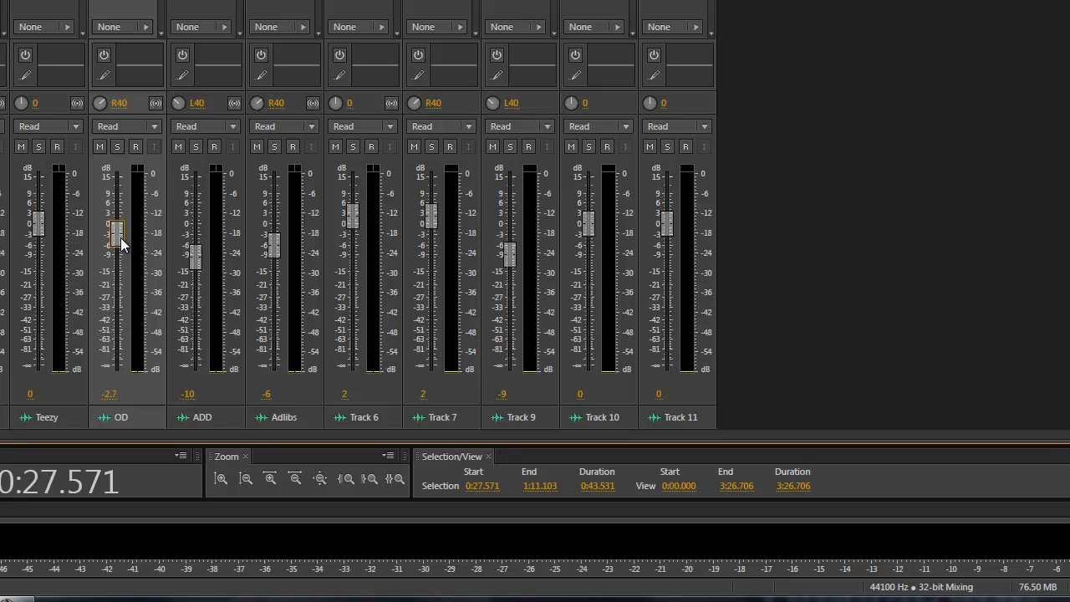
{"action": "left_click_drag", "start_coordinate": [281, 248], "coordinate": [281, 241]}
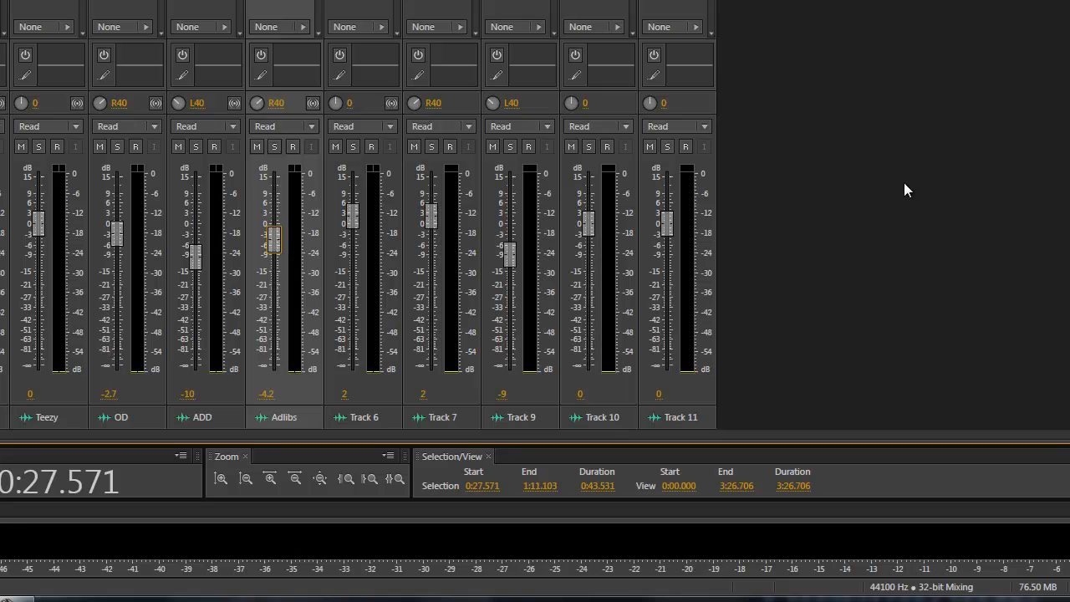
Dismiss the Windows color scheme message and lower the OD track's volume to -3.4 in the Mixer.
{"action": "left_click", "coordinate": [115, 231]}
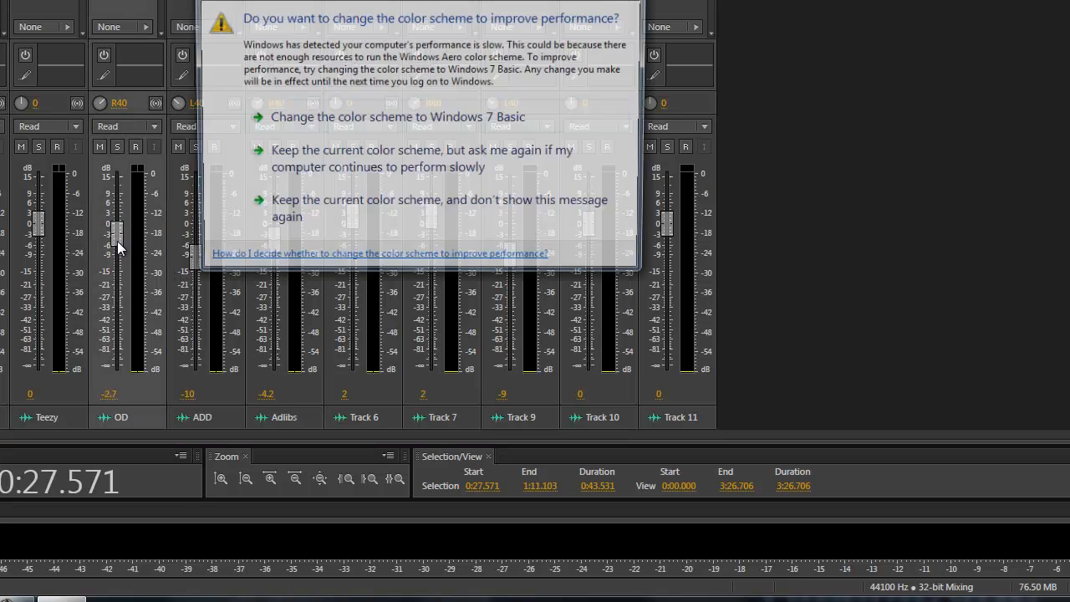
{"action": "left_click", "coordinate": [628, 1]}
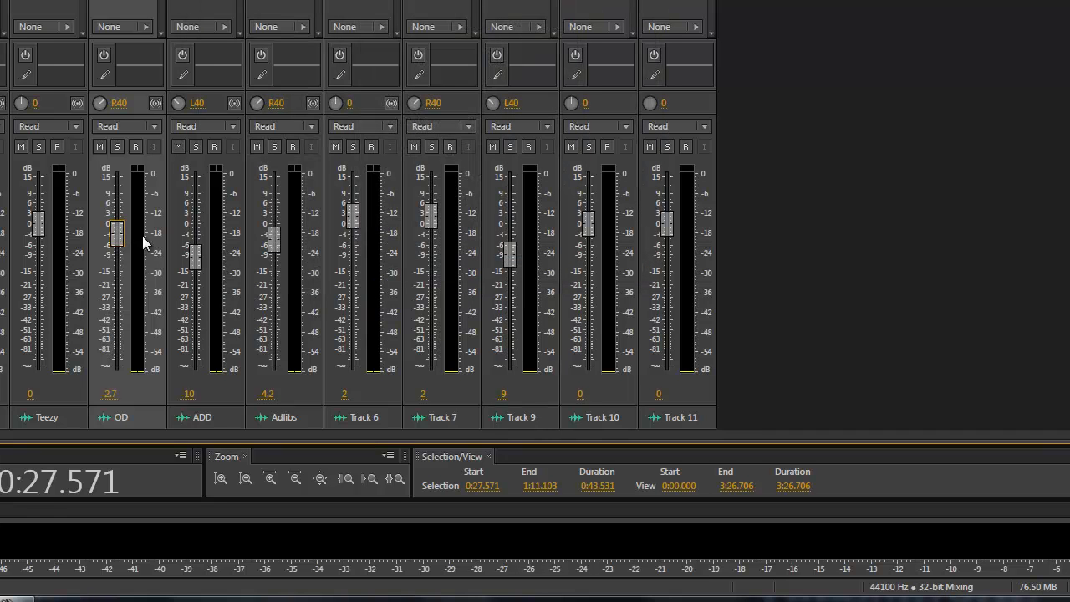
{"action": "mouse_move", "coordinate": [109, 236]}
{"action": "left_mouse_down"}
{"action": "mouse_move", "coordinate": [119, 263]}
{"action": "mouse_move", "coordinate": [117, 232]}
{"action": "mouse_move", "coordinate": [125, 237]}
{"action": "left_mouse_up"}
{"action": "left_click", "coordinate": [41, 393]}
{"action": "left_click", "coordinate": [208, 381]}
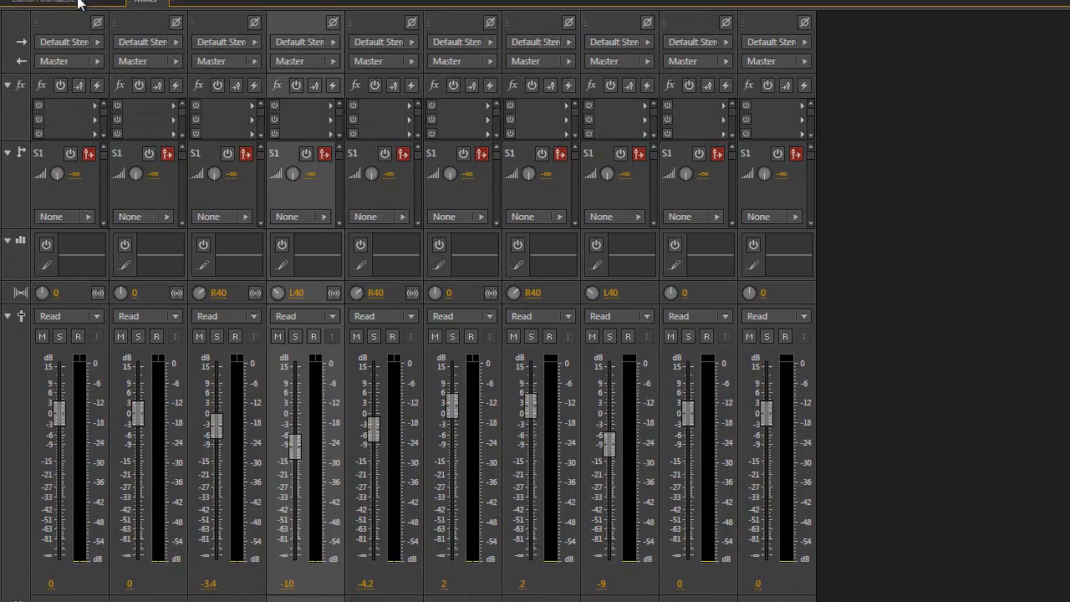
Play the selected range in the multitrack editor and set the OD track's volume to 0 during playback.
{"action": "left_click", "coordinate": [77, 4]}
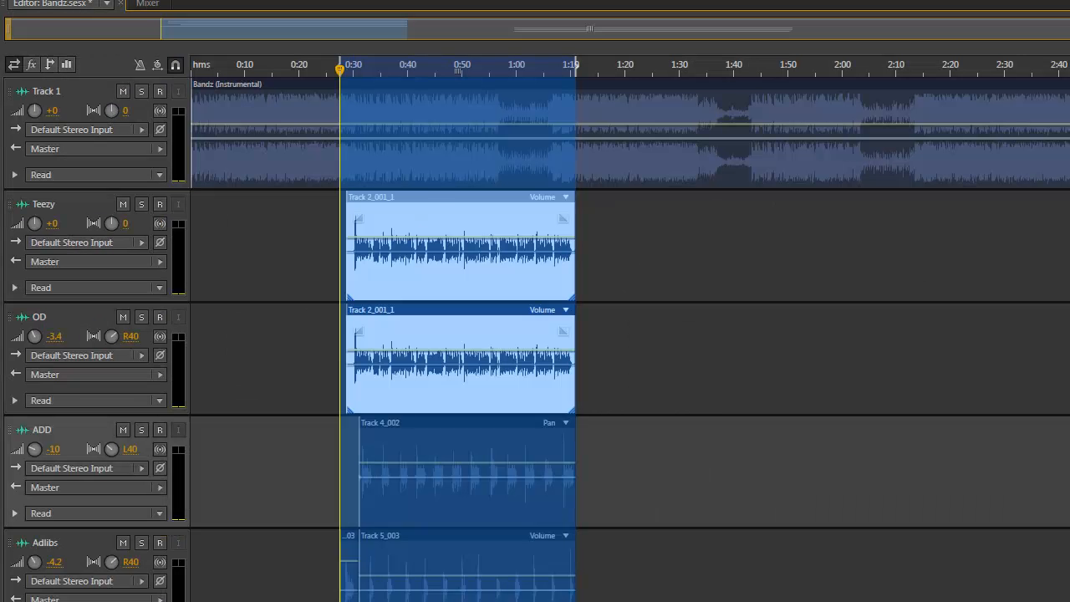
{"action": "key", "text": "space"}
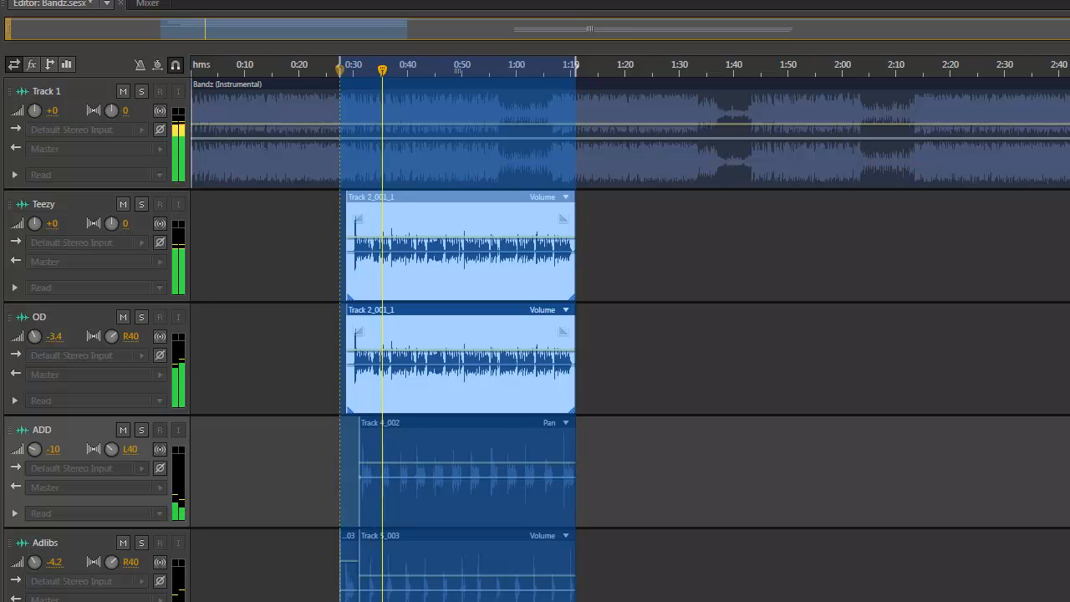
{"action": "left_click", "coordinate": [54, 336]}
{"action": "type", "text": "0"}
{"action": "key", "text": "Return"}
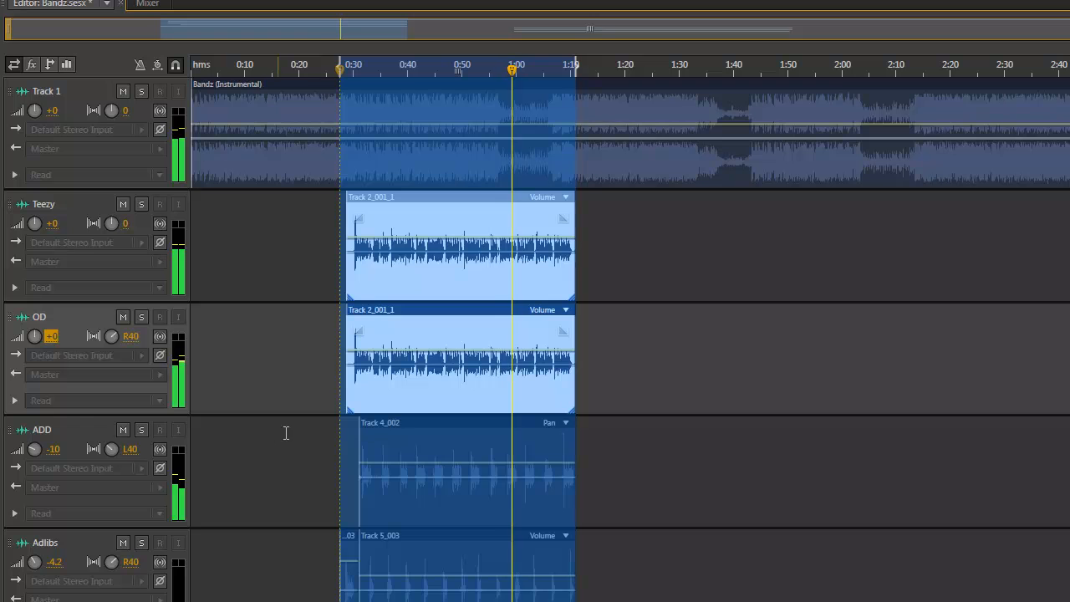
Select 0:26.493 to 1:11.103 across the OD and ADD tracks, stop playback, and clear the selection.
{"action": "left_click_drag", "start_coordinate": [334, 411], "coordinate": [581, 419]}
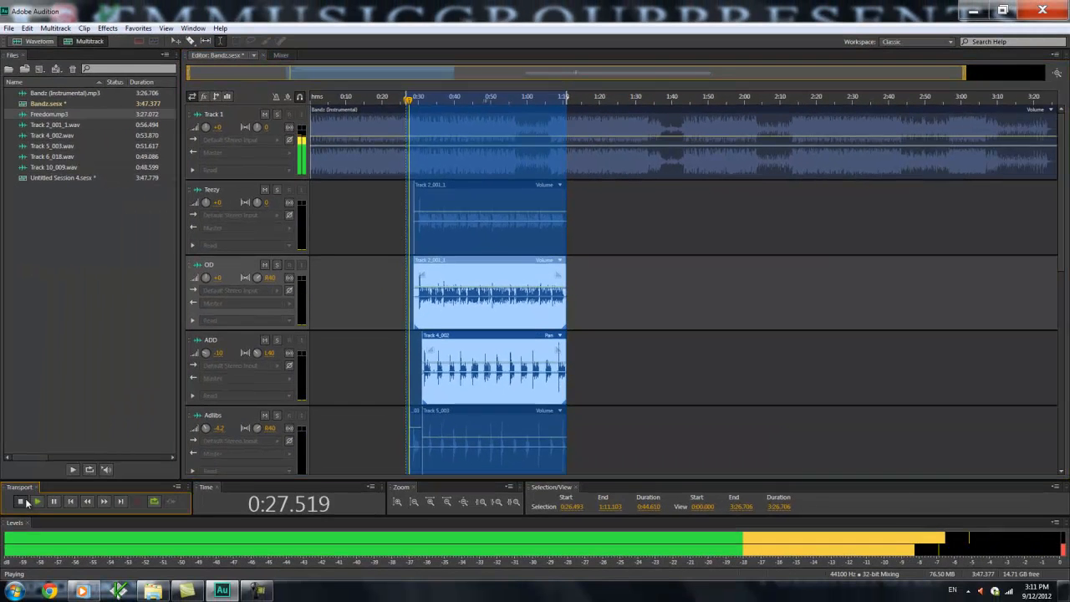
{"action": "key", "text": "space"}
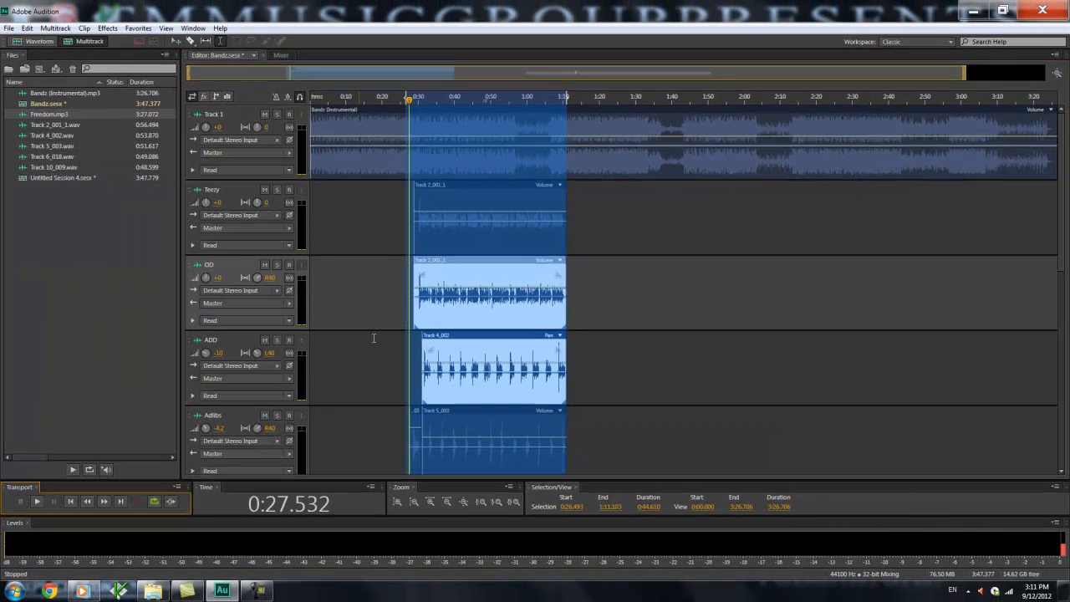
{"action": "left_click", "coordinate": [399, 353]}
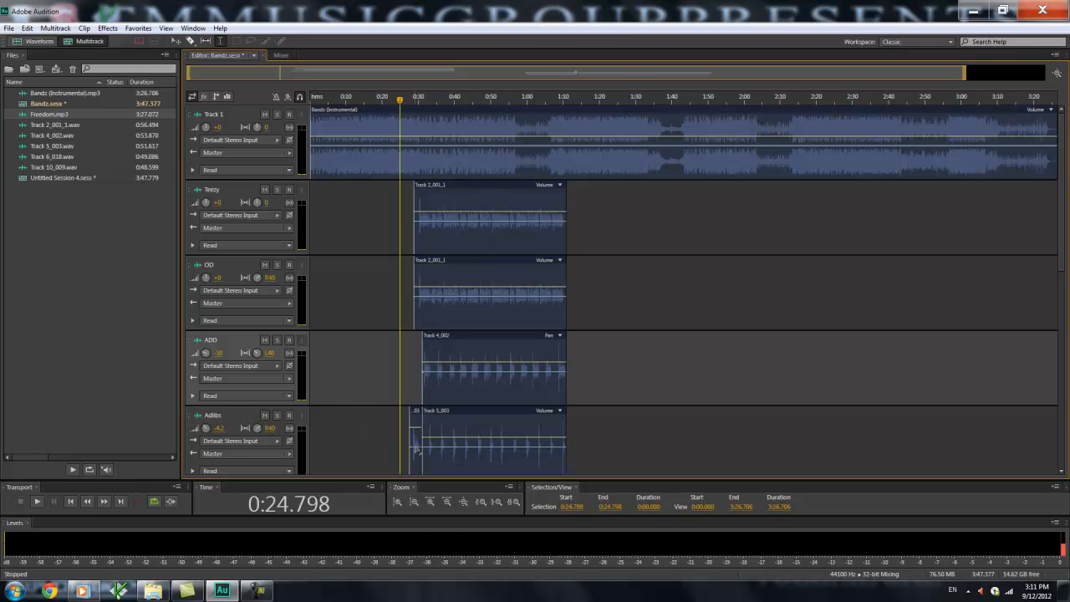
Solo the Adlibs track and play it briefly from 0:27.571, leaving the playhead at 0:26.184.
{"action": "left_click", "coordinate": [277, 415]}
{"action": "left_click", "coordinate": [410, 434]}
{"action": "left_click", "coordinate": [35, 502]}
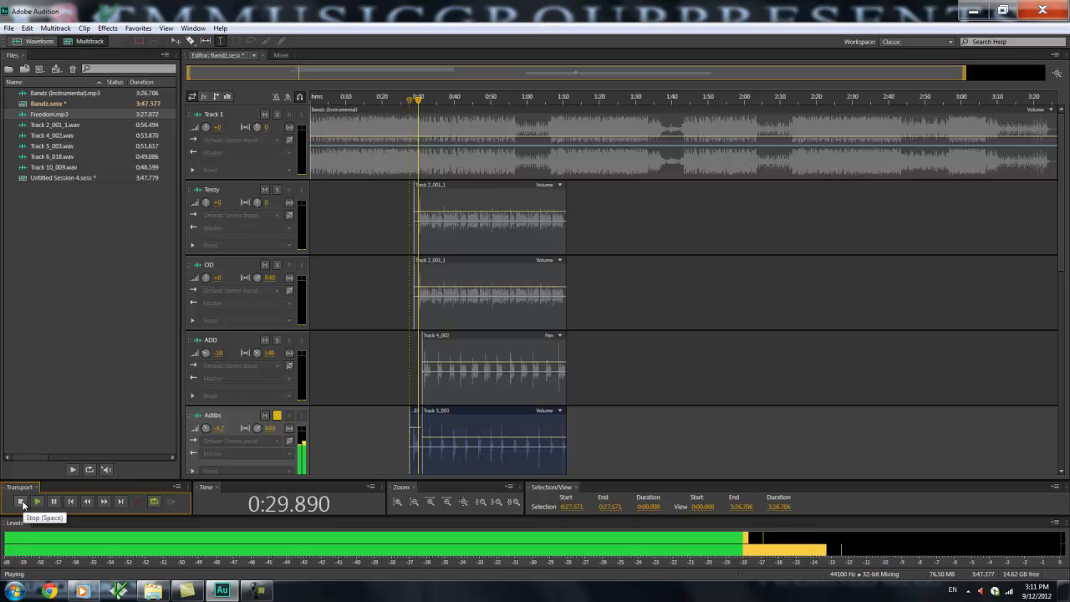
{"action": "left_click", "coordinate": [21, 504]}
{"action": "left_click", "coordinate": [405, 360]}
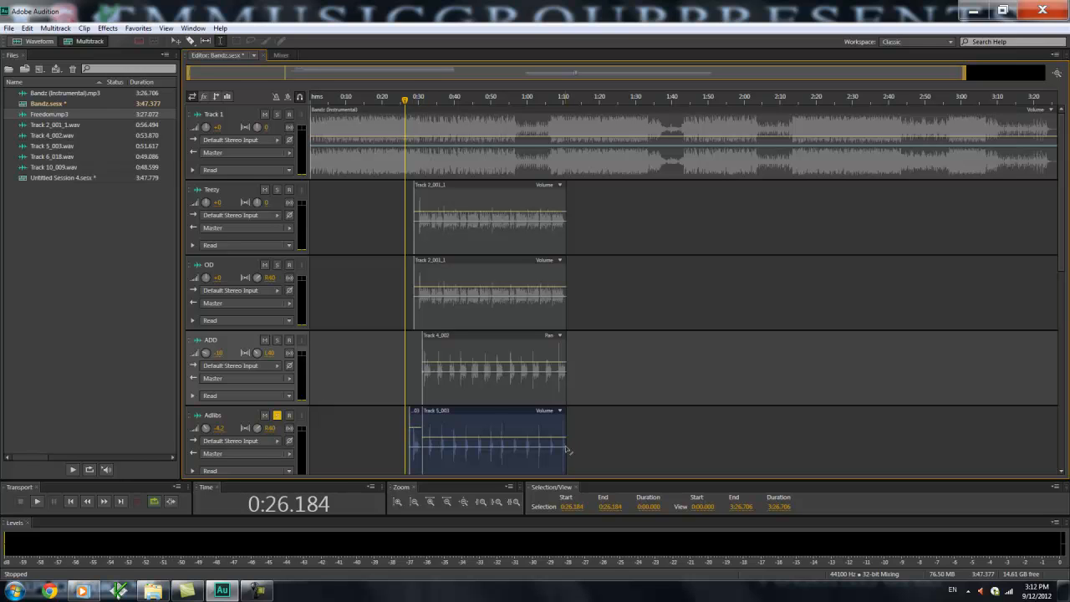
Split the Track 5_003 clip on the Adlibs track at 0:35.272, and move the playhead to 0:42.357.
{"action": "left_click", "coordinate": [436, 427]}
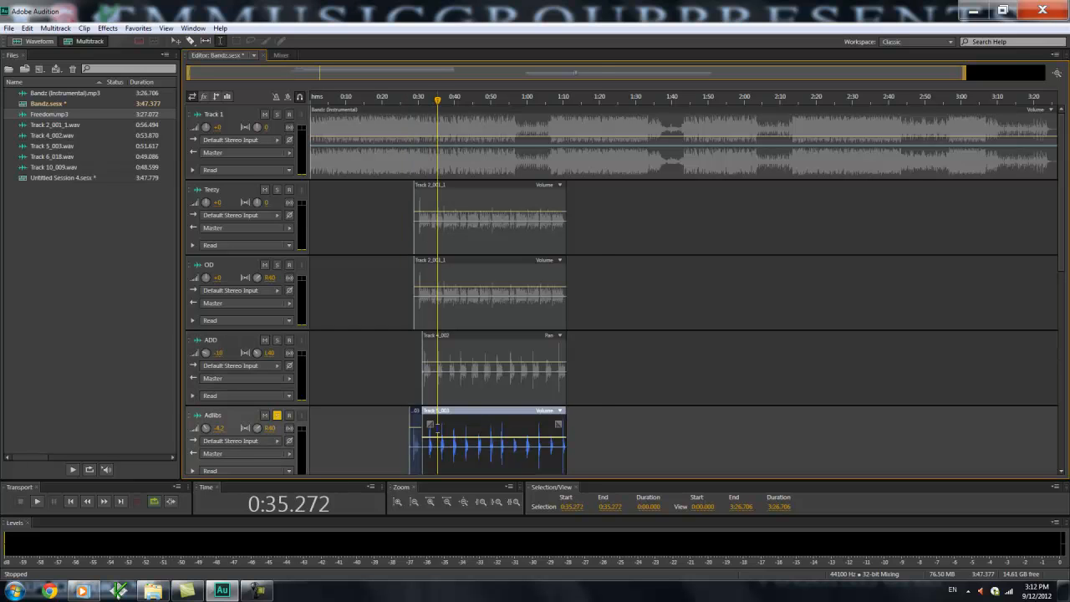
{"action": "right_click", "coordinate": [436, 427]}
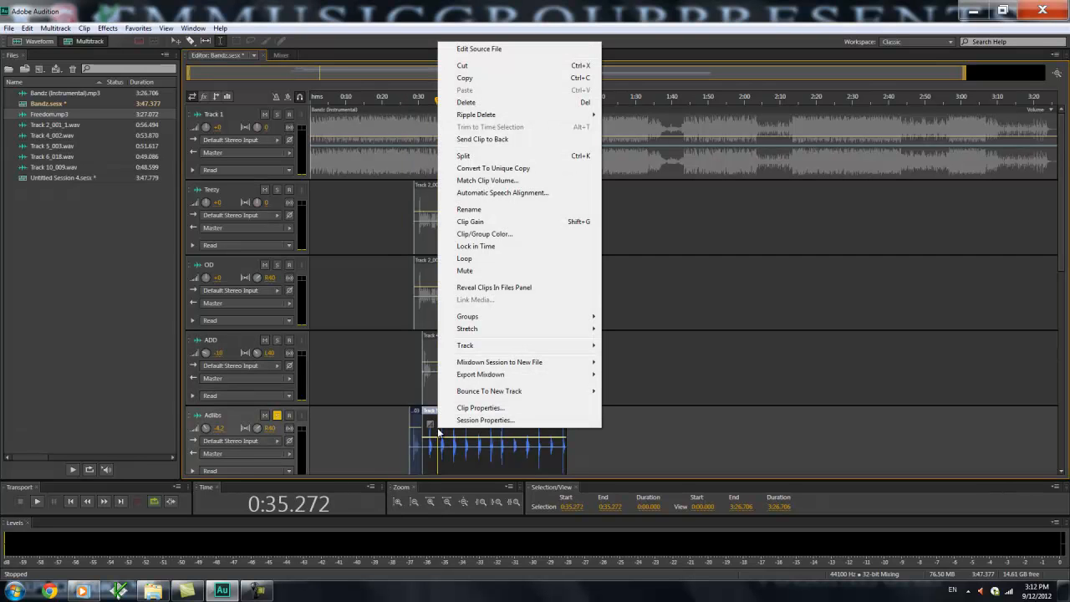
{"action": "left_click", "coordinate": [492, 167]}
{"action": "left_click", "coordinate": [463, 420]}
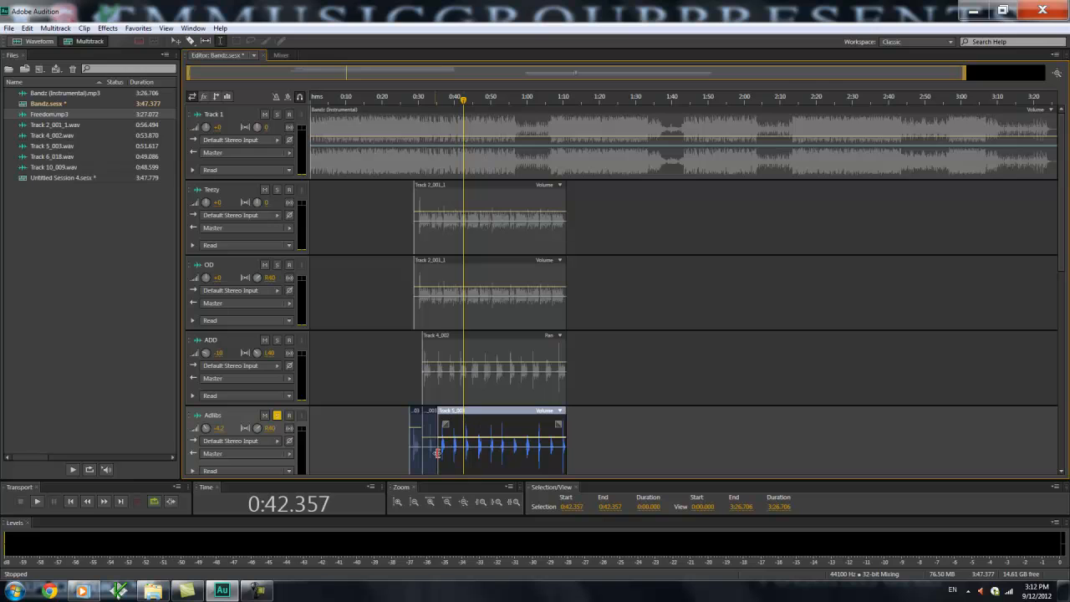
Select the short piece before the split on the Adlibs track, and switch the selection to the track's first clip.
{"action": "mouse_move", "coordinate": [435, 441]}
{"action": "left_mouse_down"}
{"action": "mouse_move", "coordinate": [435, 426]}
{"action": "mouse_move", "coordinate": [435, 455]}
{"action": "mouse_move", "coordinate": [435, 427]}
{"action": "mouse_move", "coordinate": [432, 452]}
{"action": "mouse_move", "coordinate": [432, 440]}
{"action": "left_mouse_up"}
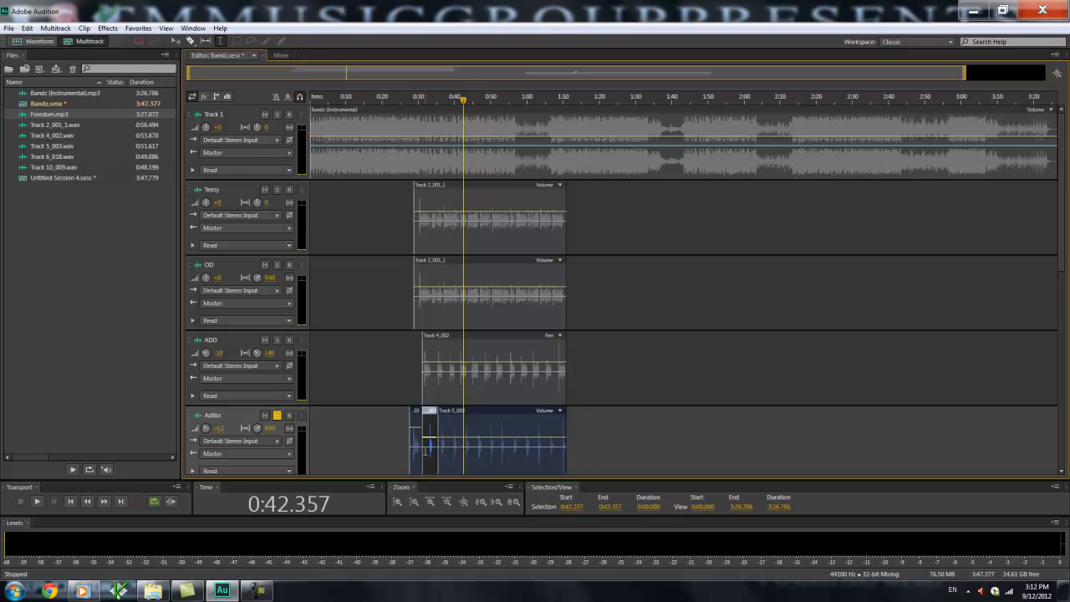
{"action": "left_click", "coordinate": [418, 443]}
{"action": "mouse_move", "coordinate": [415, 443]}
{"action": "left_mouse_down"}
{"action": "mouse_move", "coordinate": [422, 434]}
{"action": "mouse_move", "coordinate": [420, 447]}
{"action": "left_mouse_up"}
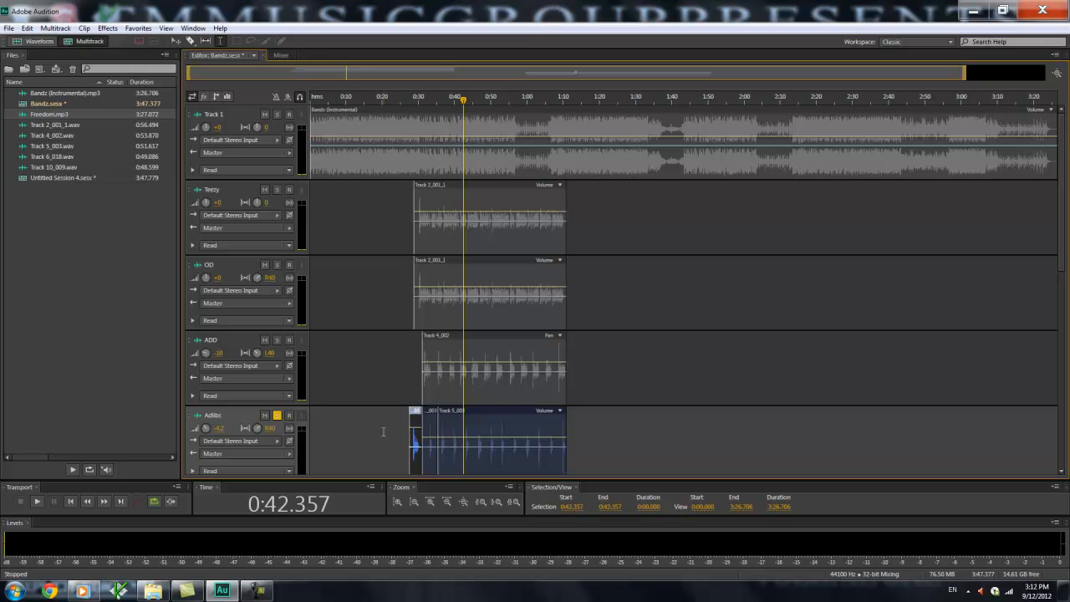
Turn off solo on the Adlibs track and dismiss the Windows color scheme message.
{"action": "left_click", "coordinate": [278, 416]}
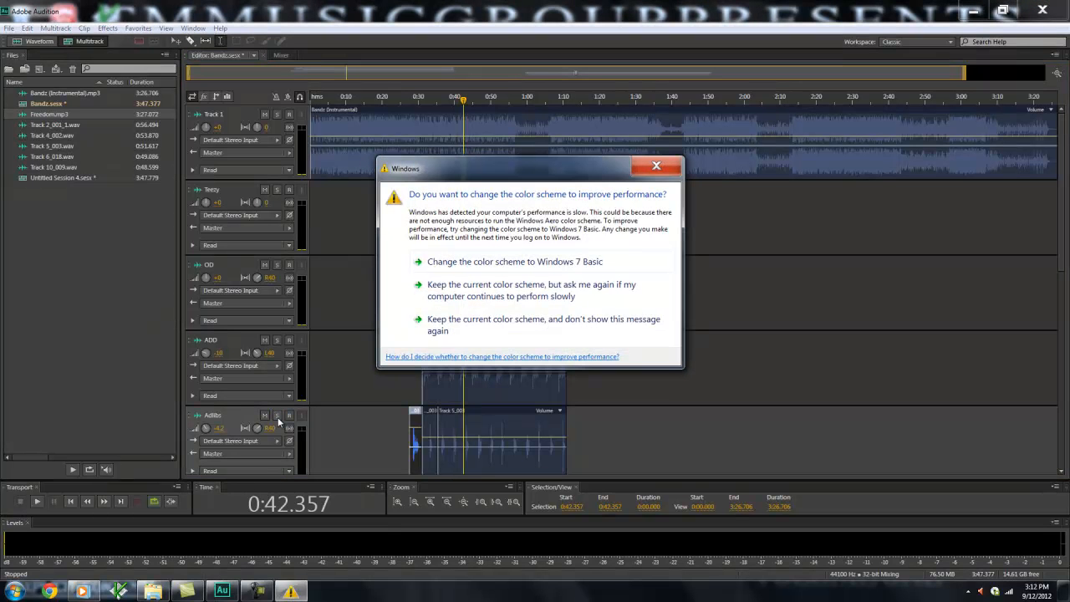
{"action": "left_click", "coordinate": [656, 165]}
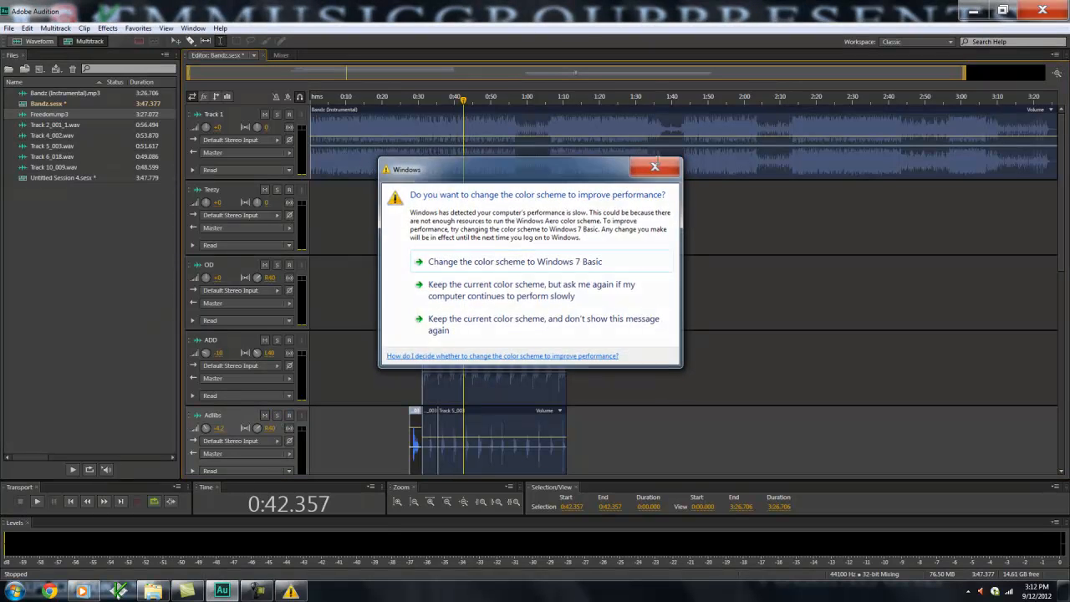